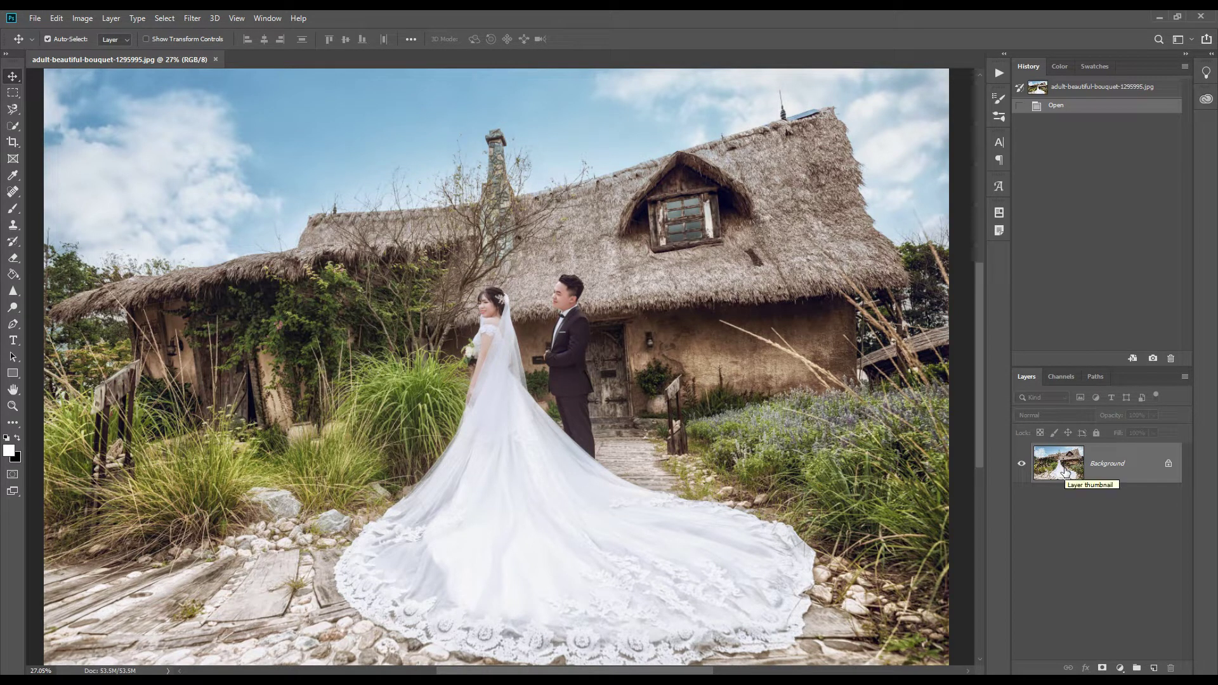
Open the wedding photo of the couple at the thatched cottage as the Background layer
left_click_drag(1065, 472, 1064, 470)
Duplicate the photo to Layer 1 and add a Gradient Fill layer using the default Neutral Density preset
key("ctrl+j")
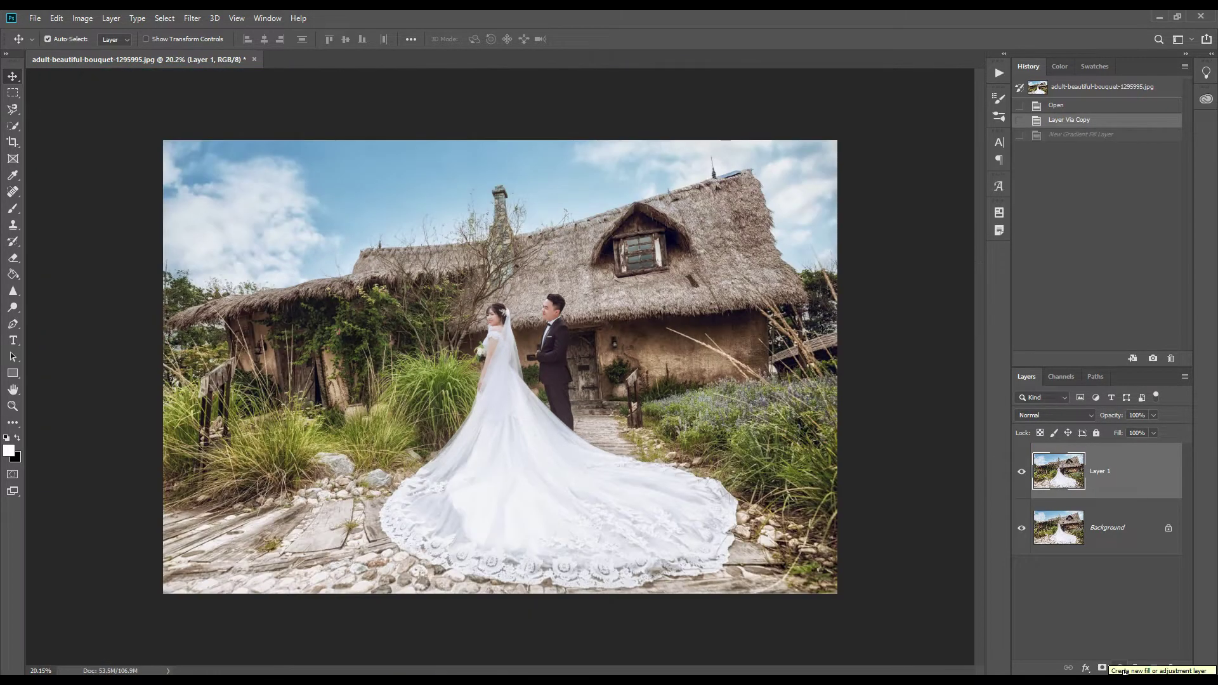
left_click(1123, 670)
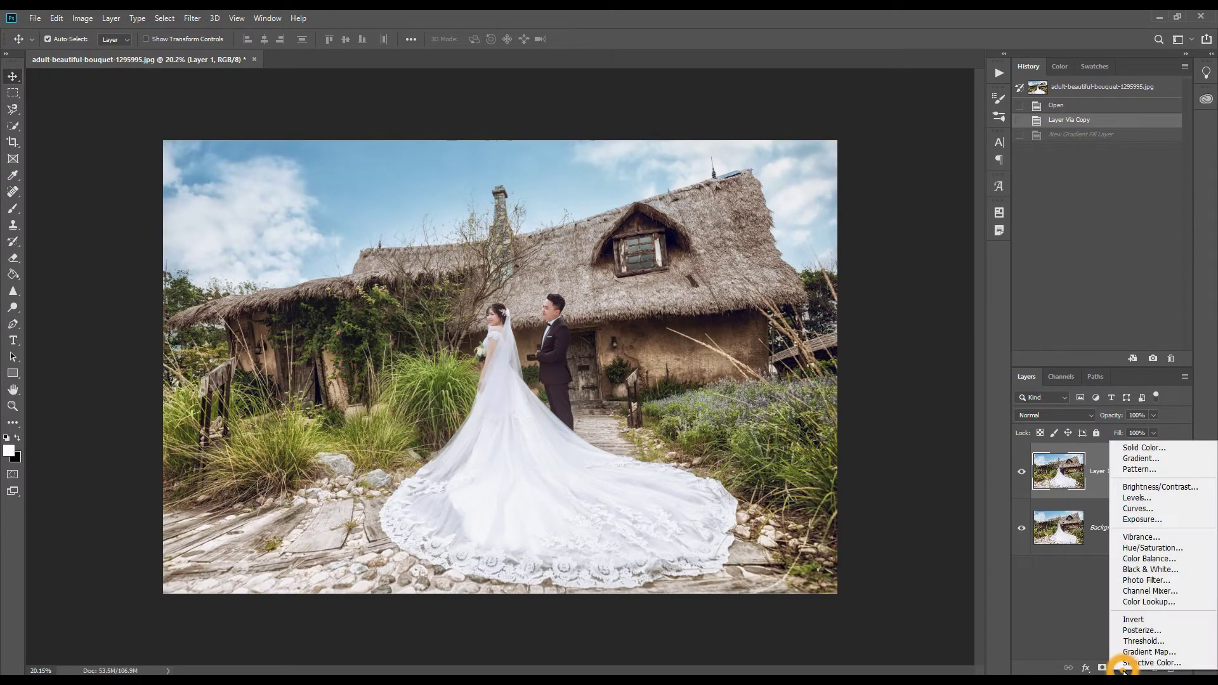
left_click(1167, 459)
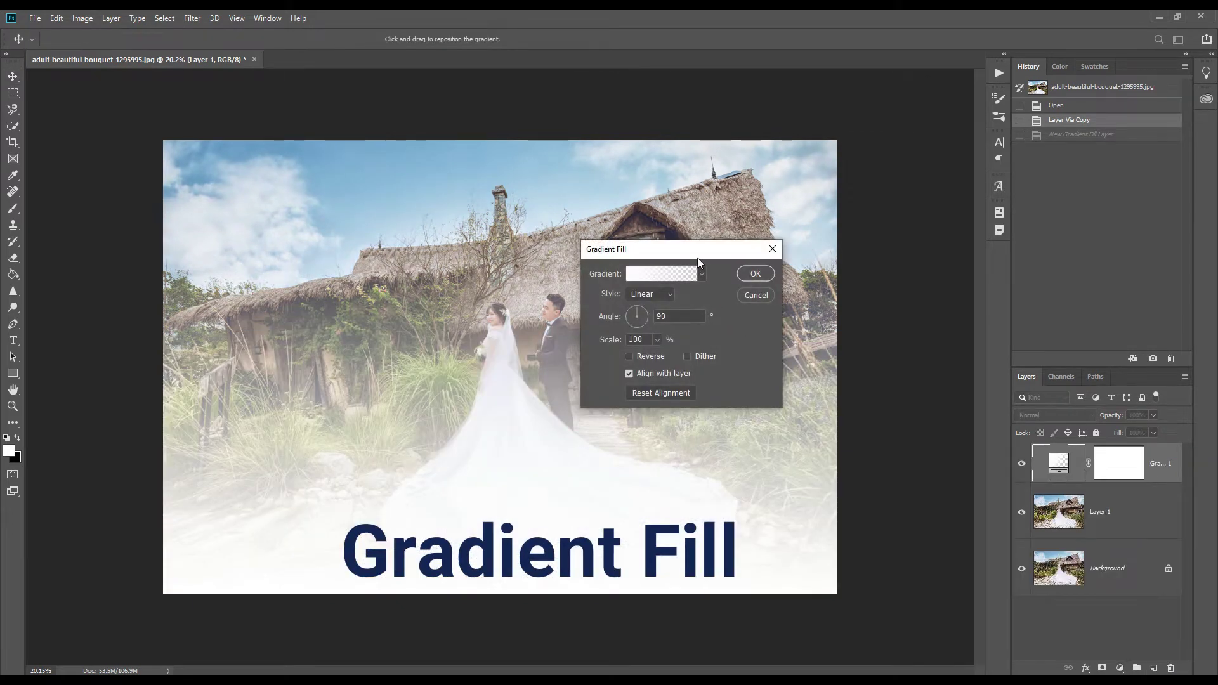
left_click(664, 273)
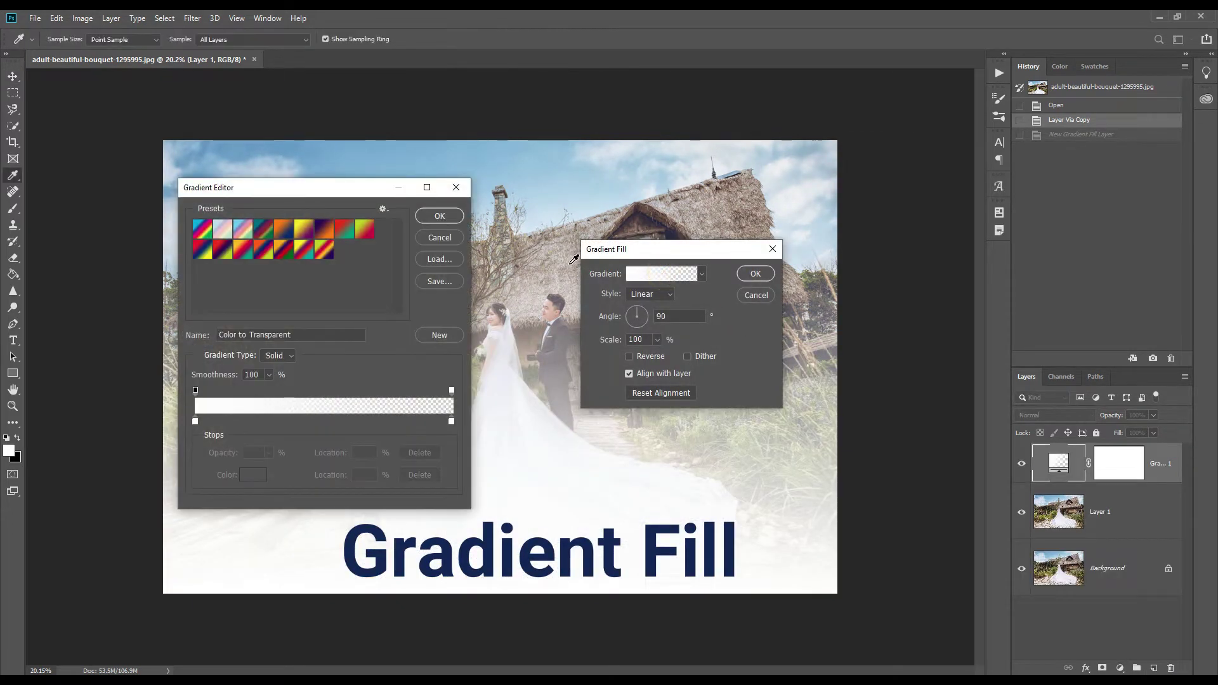
left_click(383, 210)
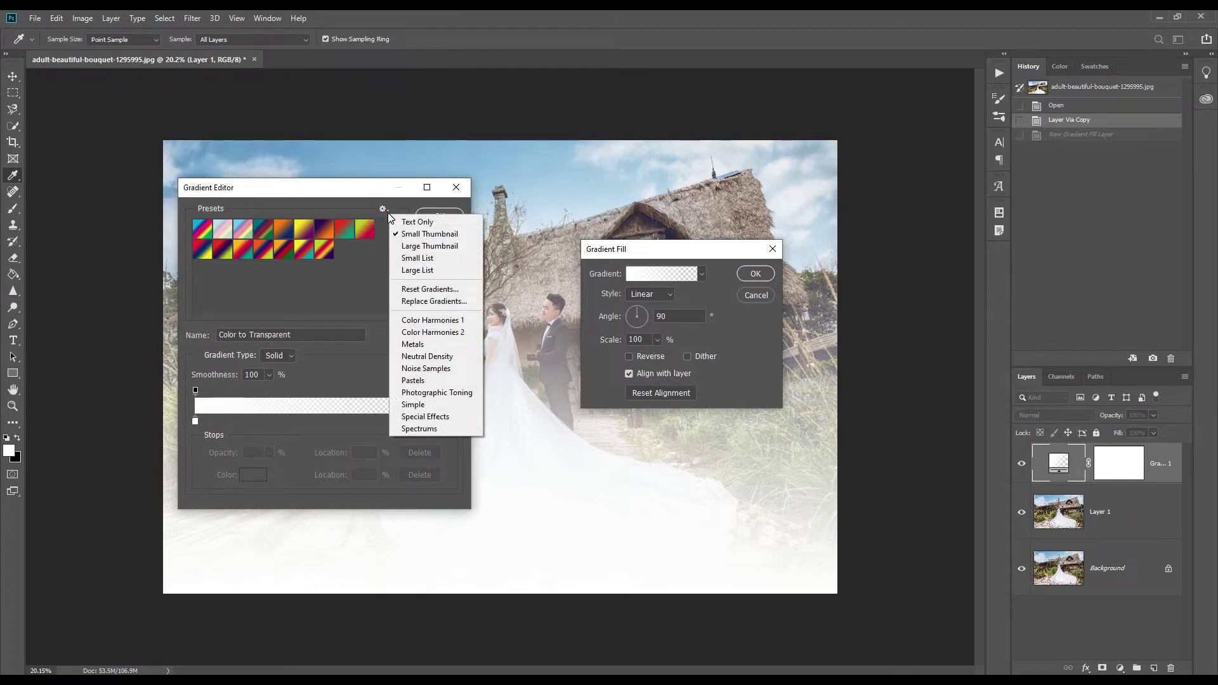
left_click(430, 288)
left_click(541, 261)
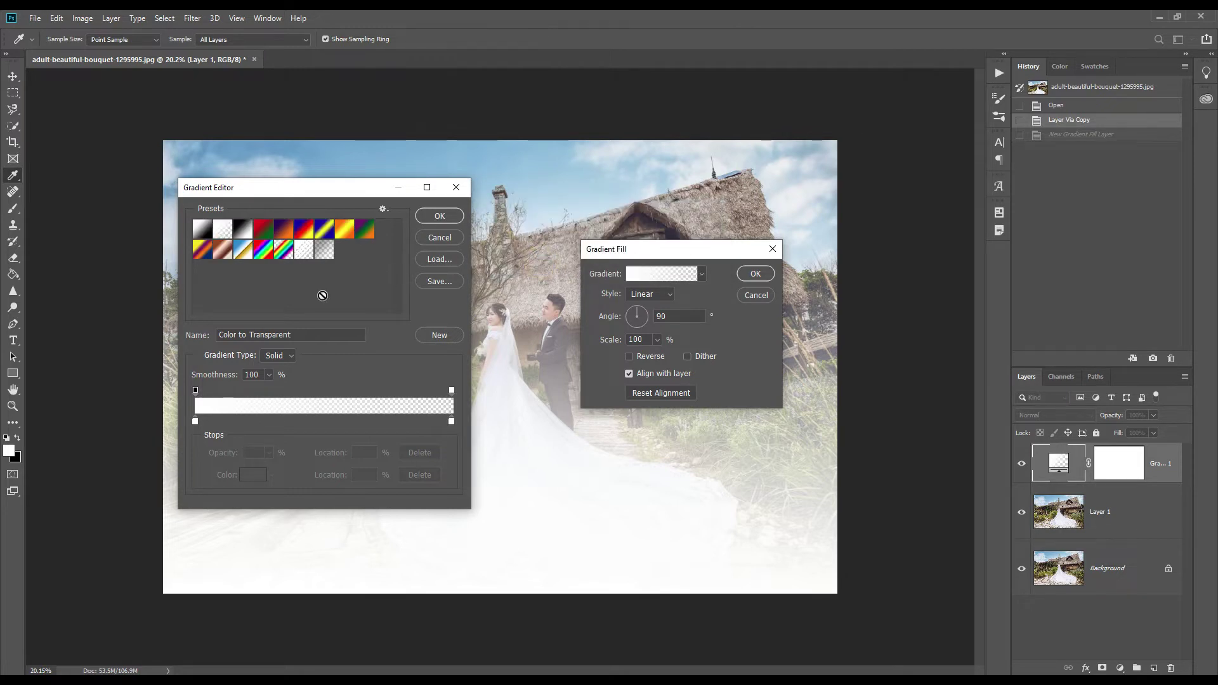
left_click(325, 251)
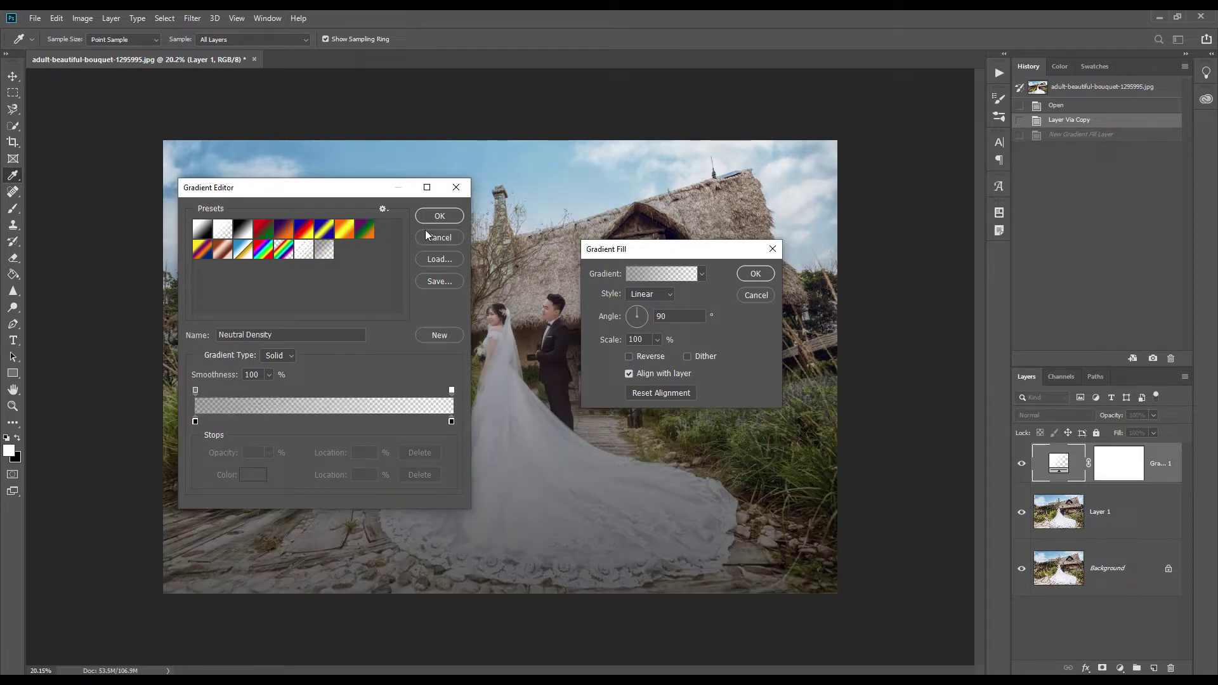
Accept the Neutral Density gradient and set the fill to Radial style at a 120° angle
left_click(438, 217)
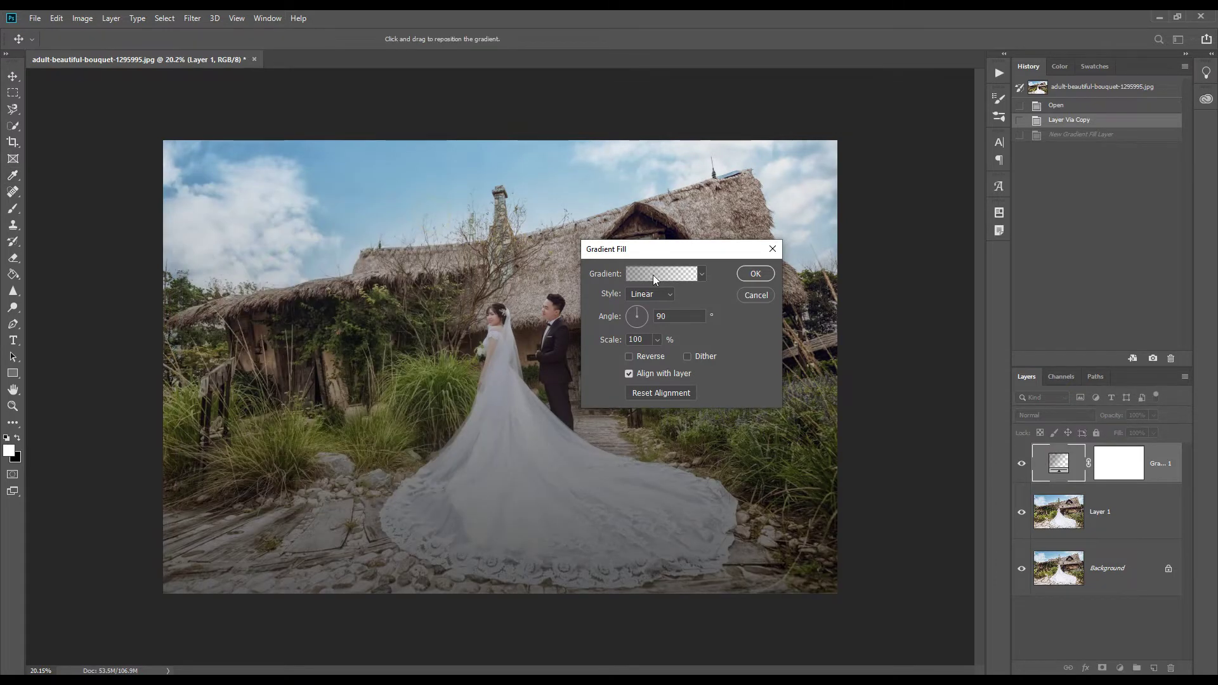
left_click_drag(677, 249, 755, 205)
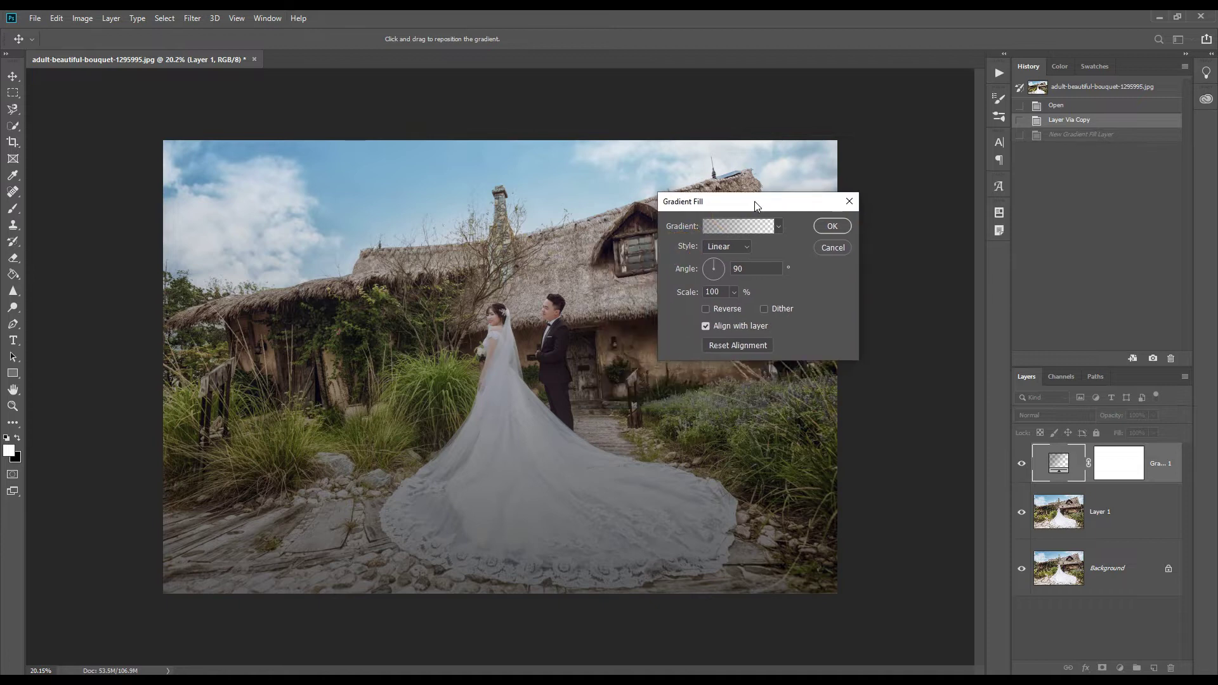
left_click(748, 247)
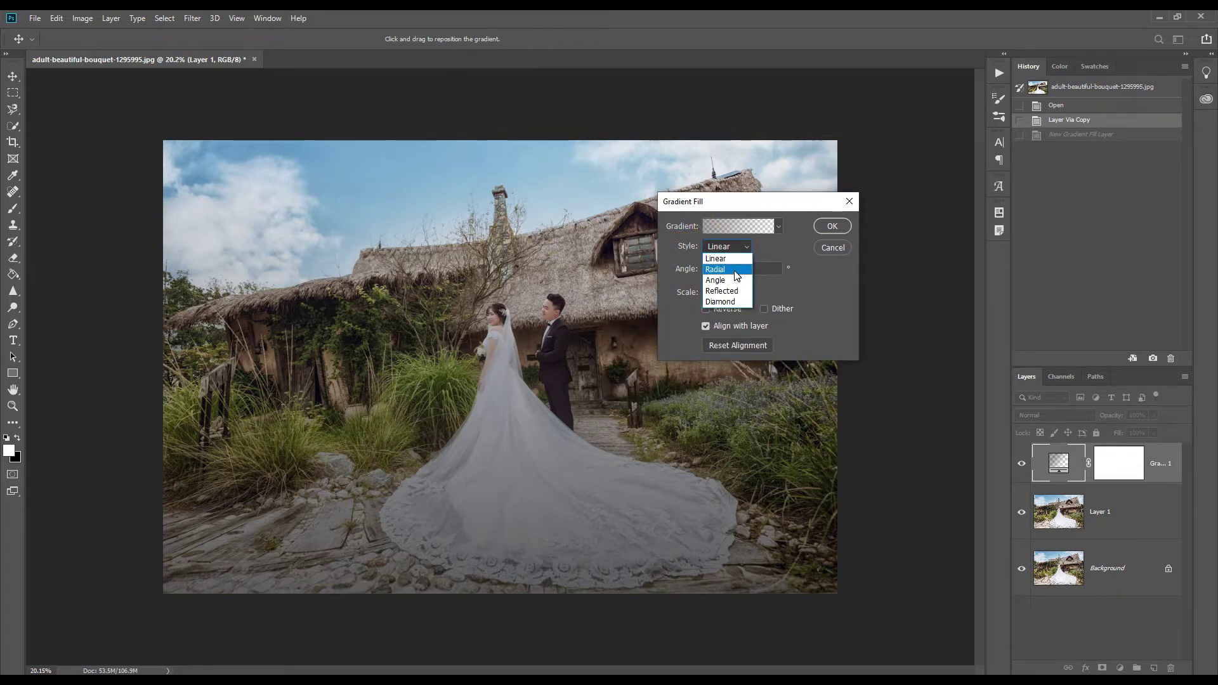
left_click(735, 272)
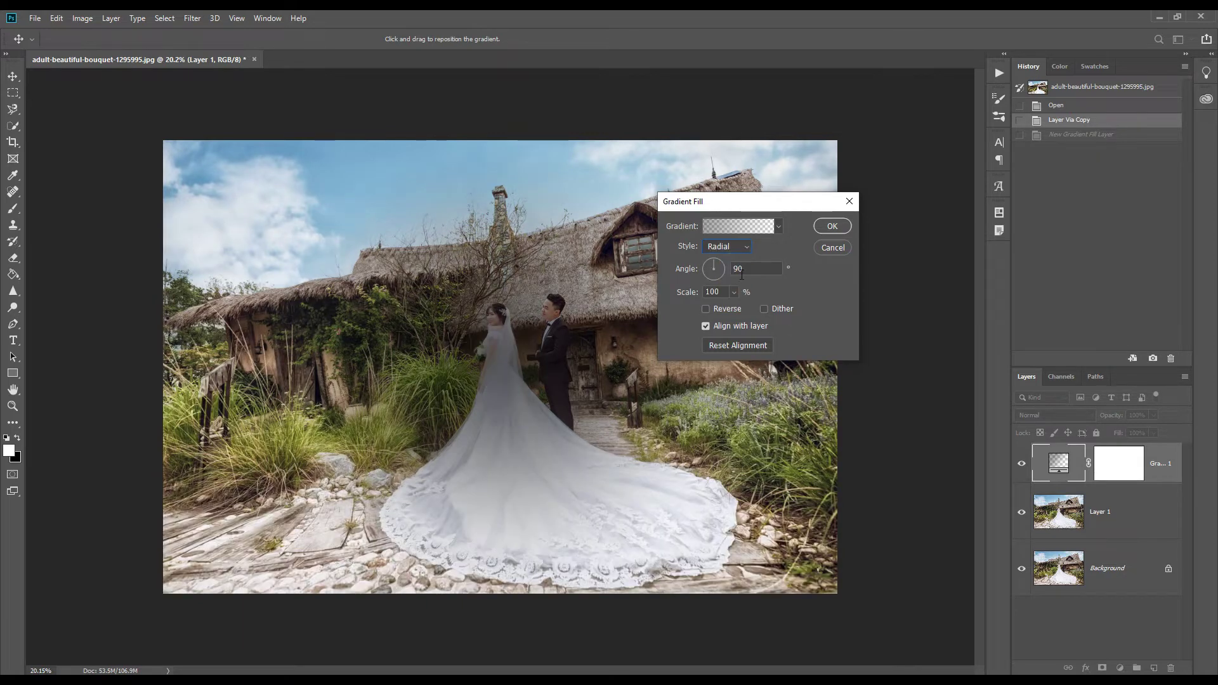
double_click(747, 268)
type("120")
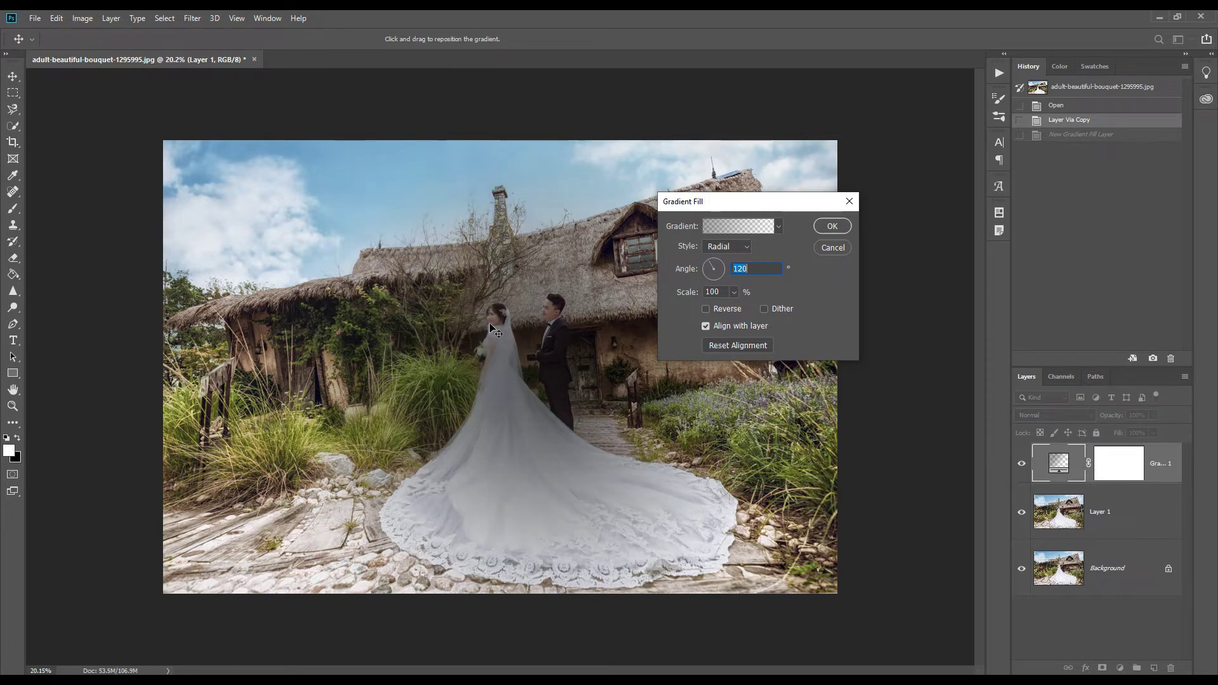
Recentre the radial gradient on the couple, scale it to 243%, reverse it and apply
mouse_move(413, 311)
left_mouse_down()
mouse_move(482, 317)
mouse_move(513, 335)
left_mouse_up()
left_click(735, 292)
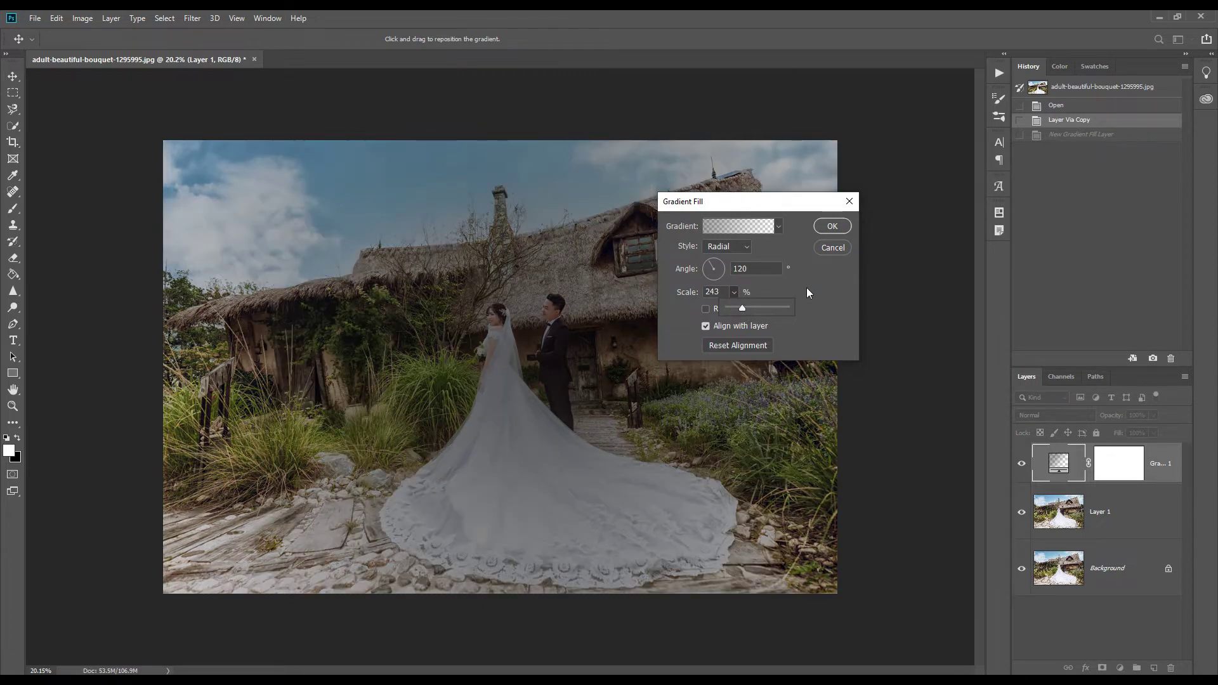
left_click(808, 289)
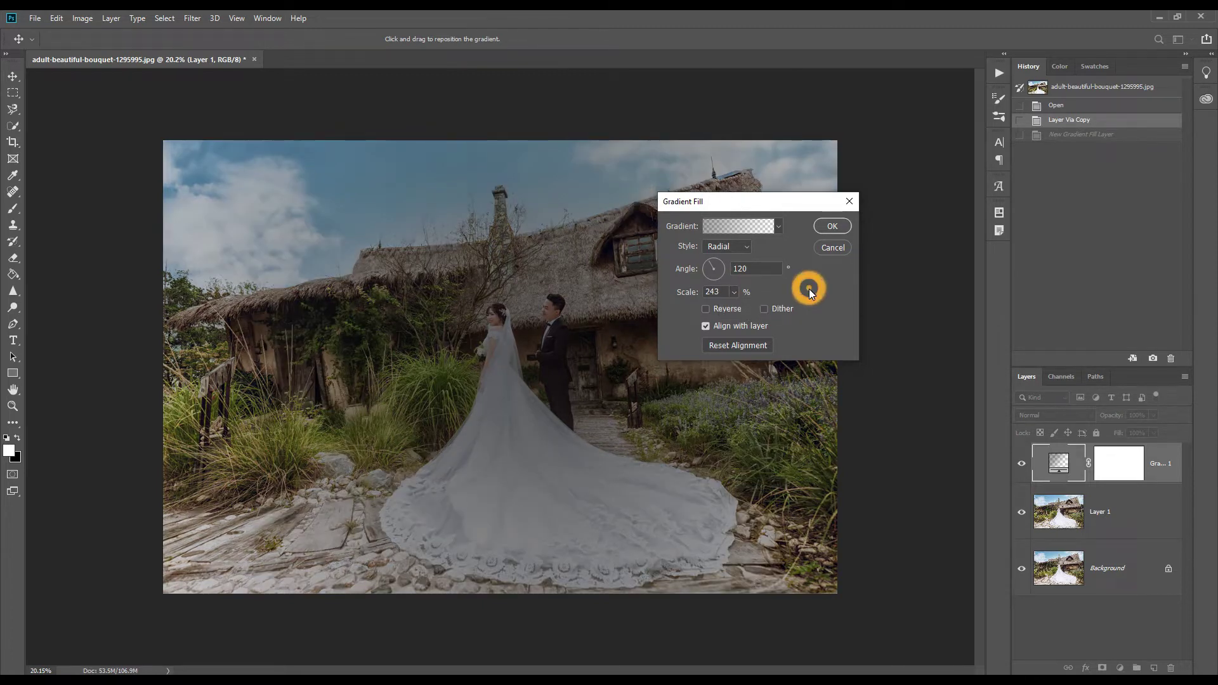
left_click(706, 310)
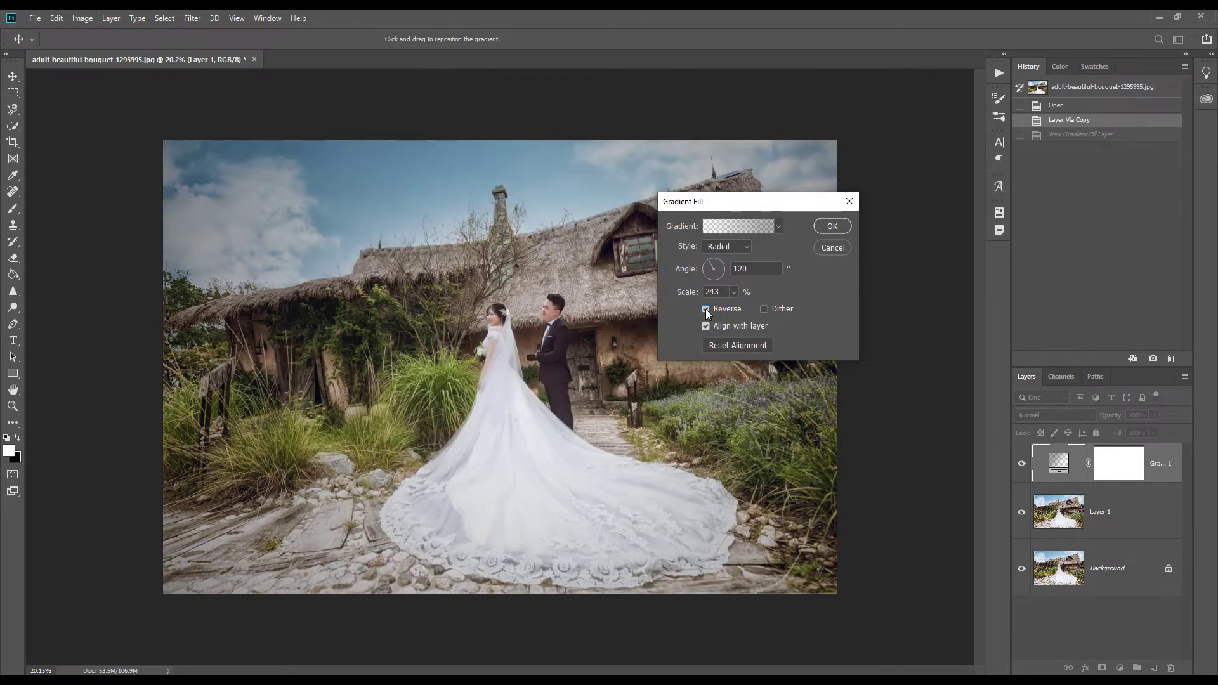
left_click(830, 228)
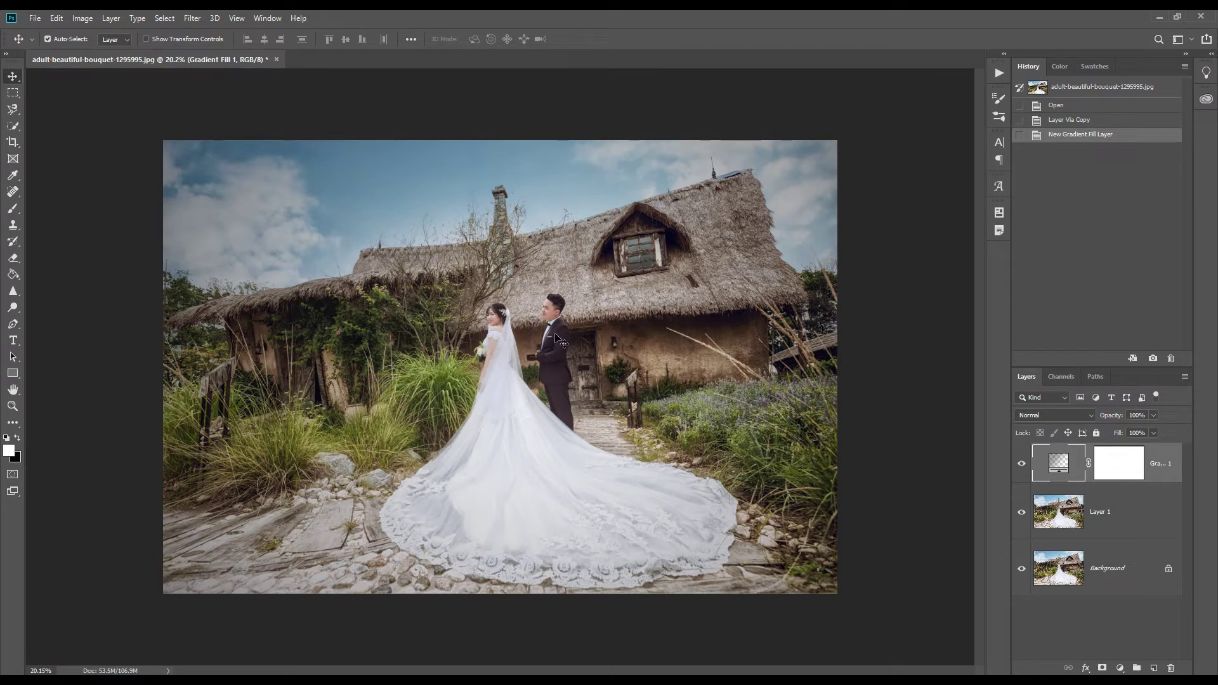
Compare the vignette hidden and shown, then stamp all visible layers into a new Layer 2
left_click(1020, 464)
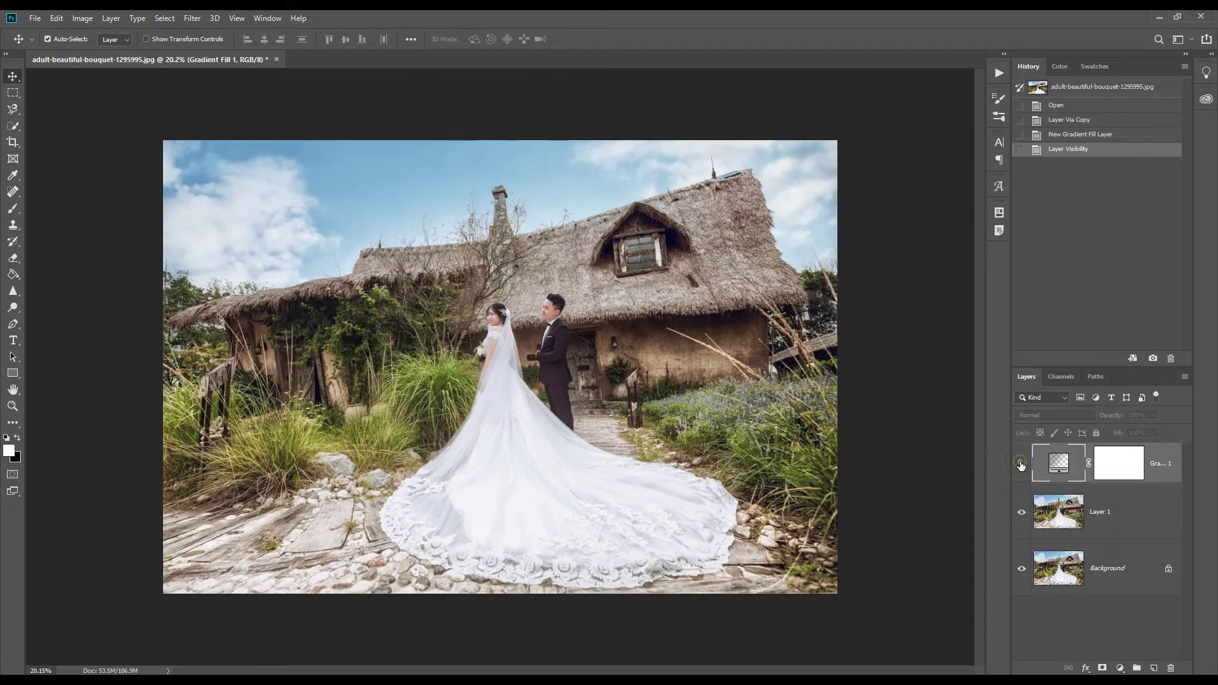
left_click(1020, 464)
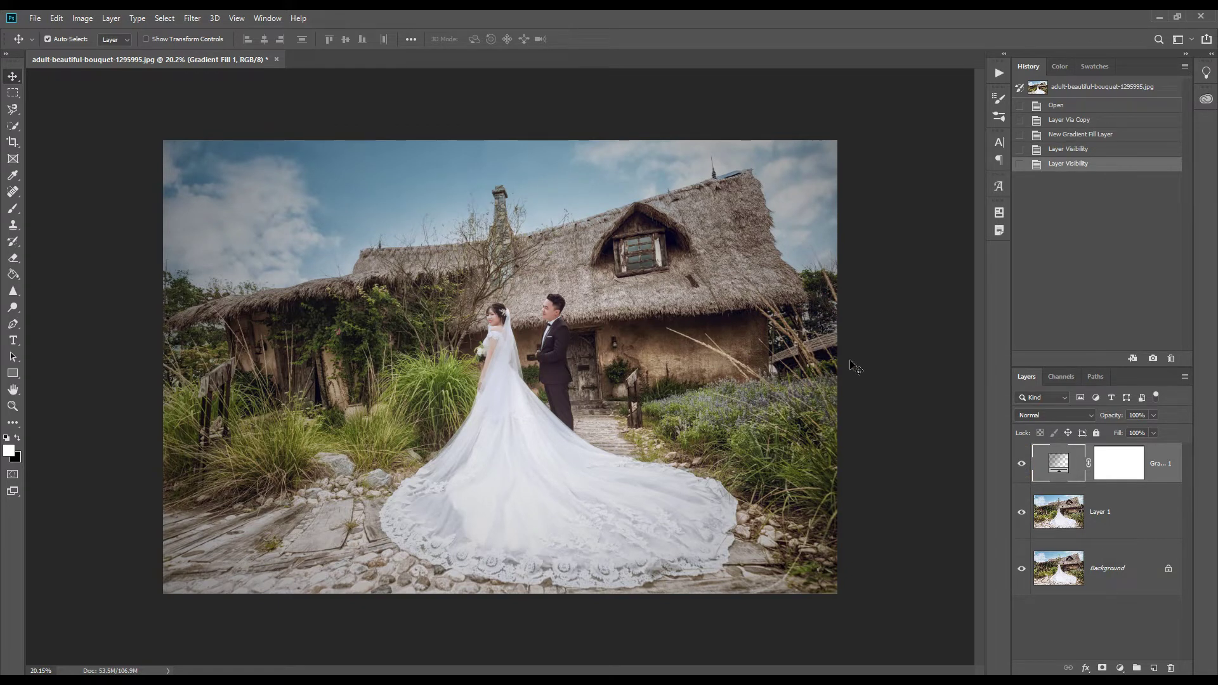
key("ctrl+shift+a")
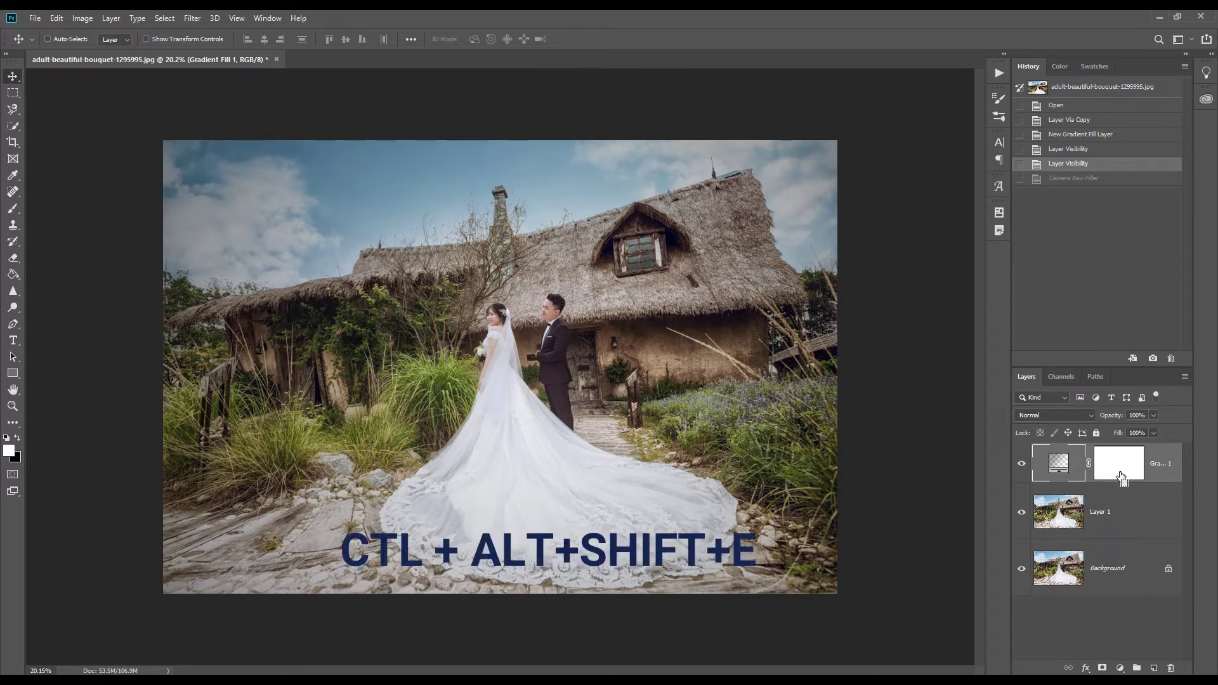
key("ctrl+alt+shift+e")
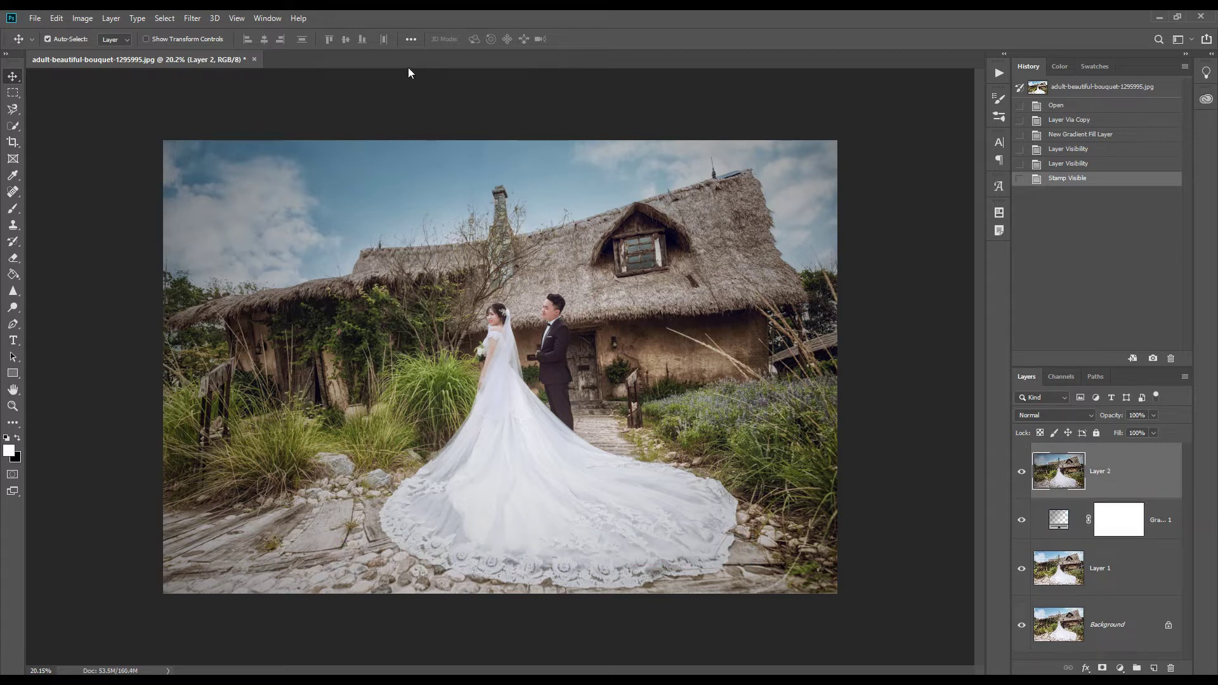
Open the Camera Raw Filter on Layer 2 and set Temperature +20 and Tint +51
left_click(194, 19)
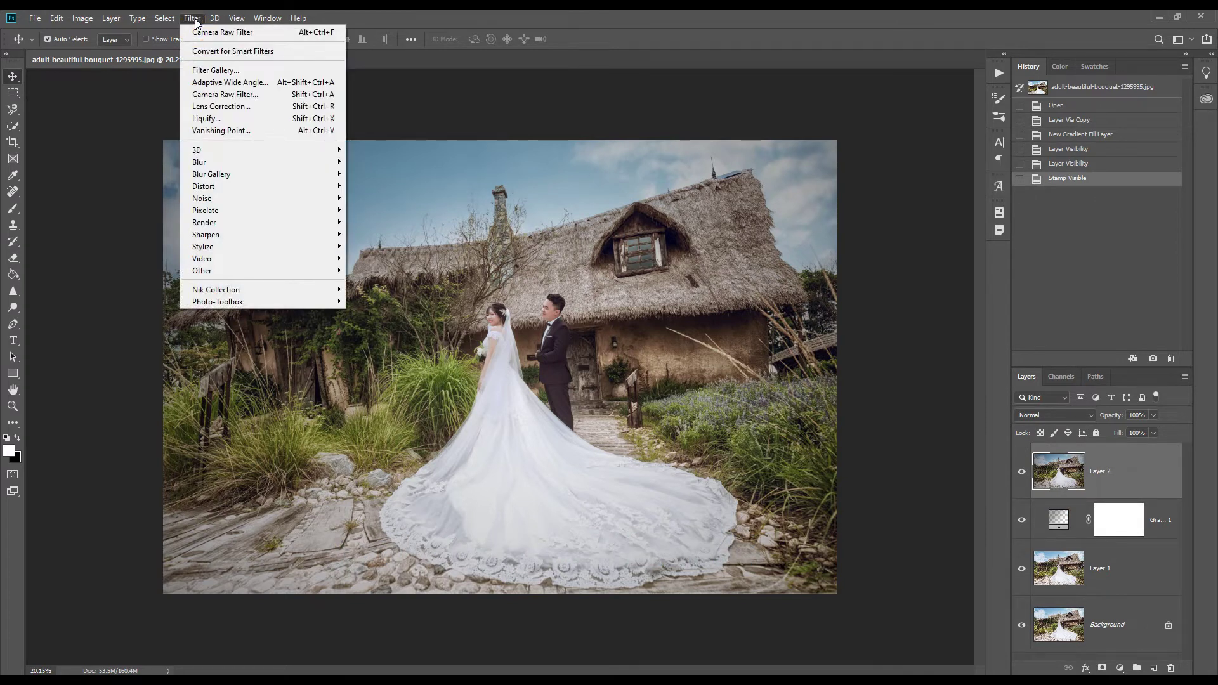
left_click(263, 94)
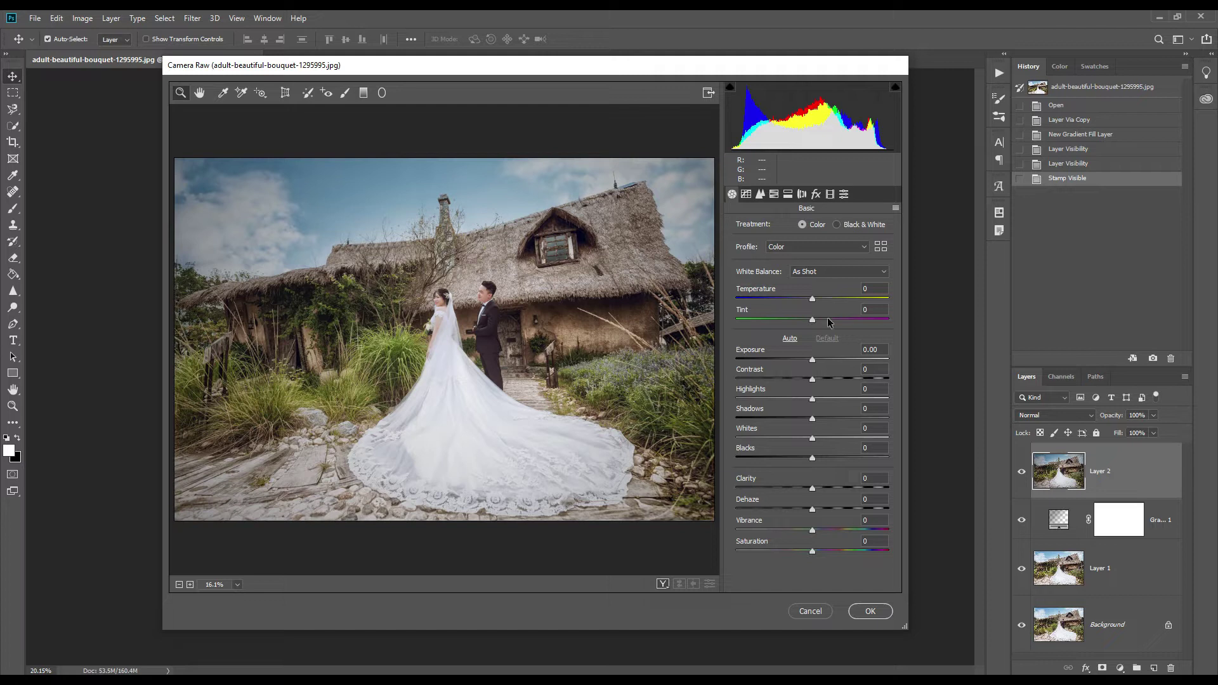
left_click(871, 288)
type("20")
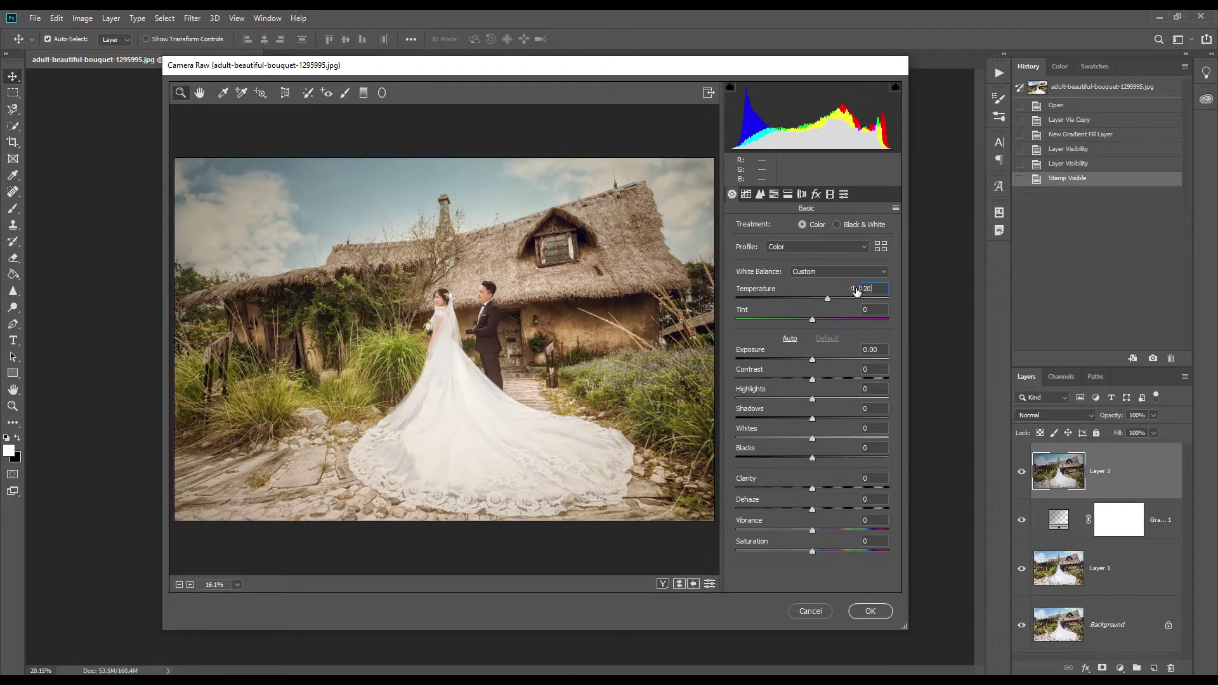
left_click(863, 310)
type("45")
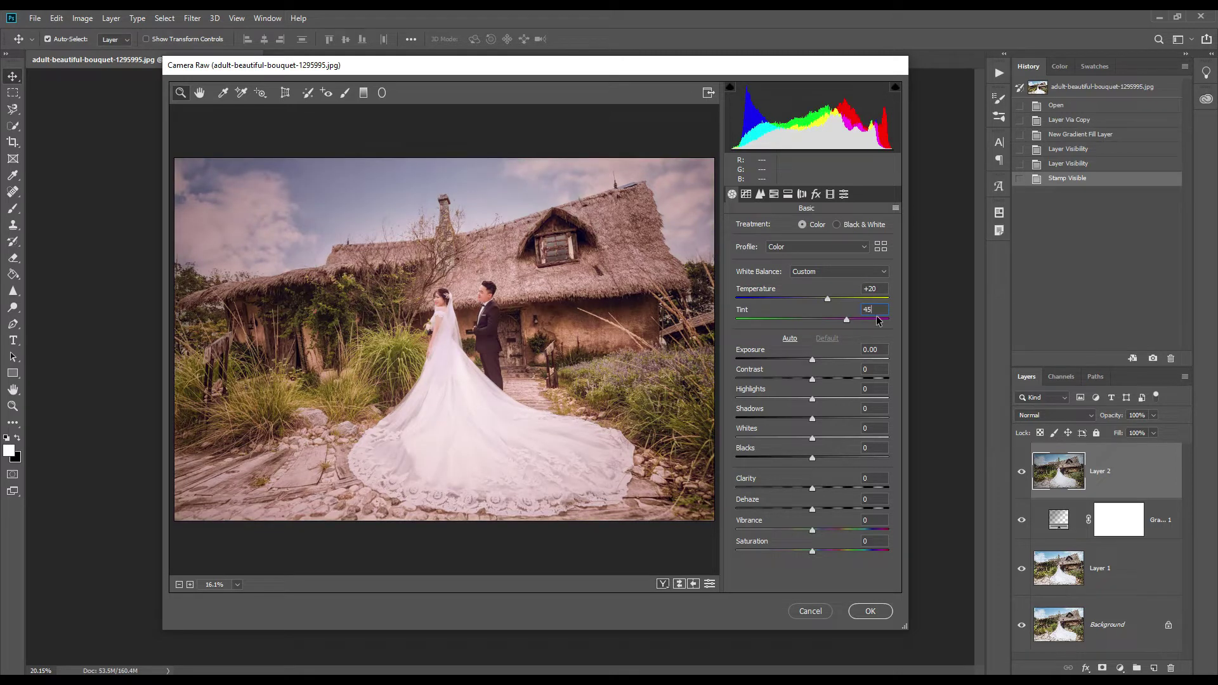
left_click(863, 310)
left_click_drag(847, 323, 853, 323)
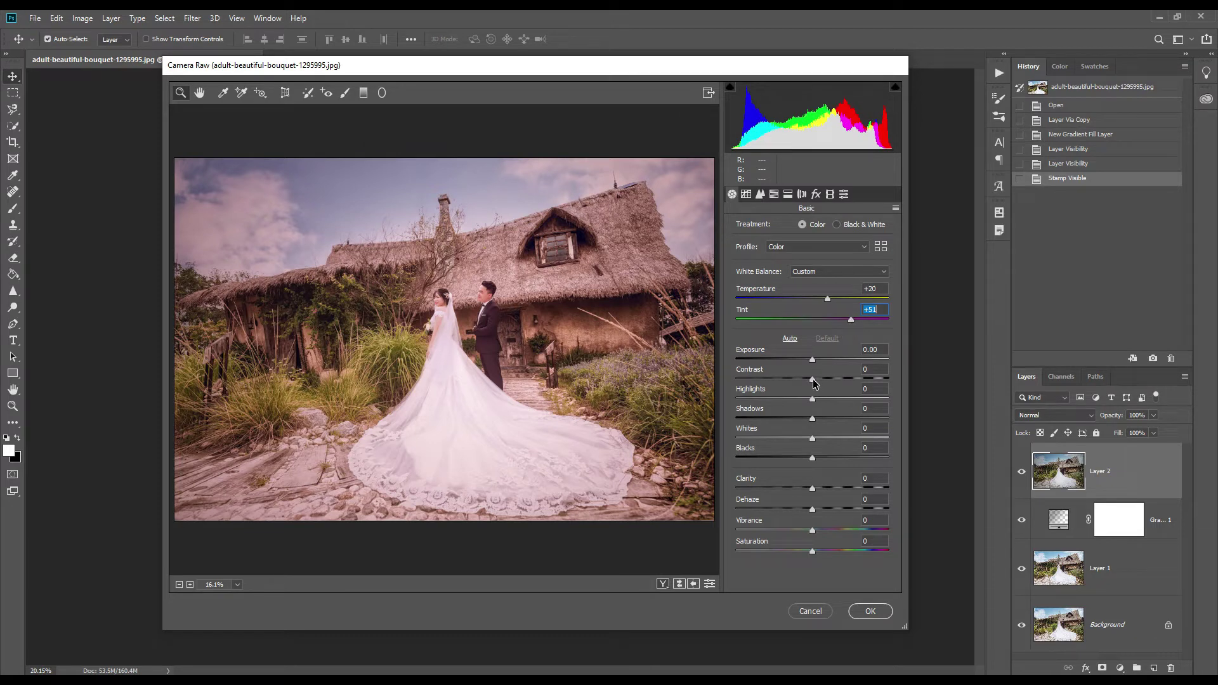
Set Contrast +12, Highlights and Whites −83, and Vibrance −58
left_click_drag(812, 380, 749, 402)
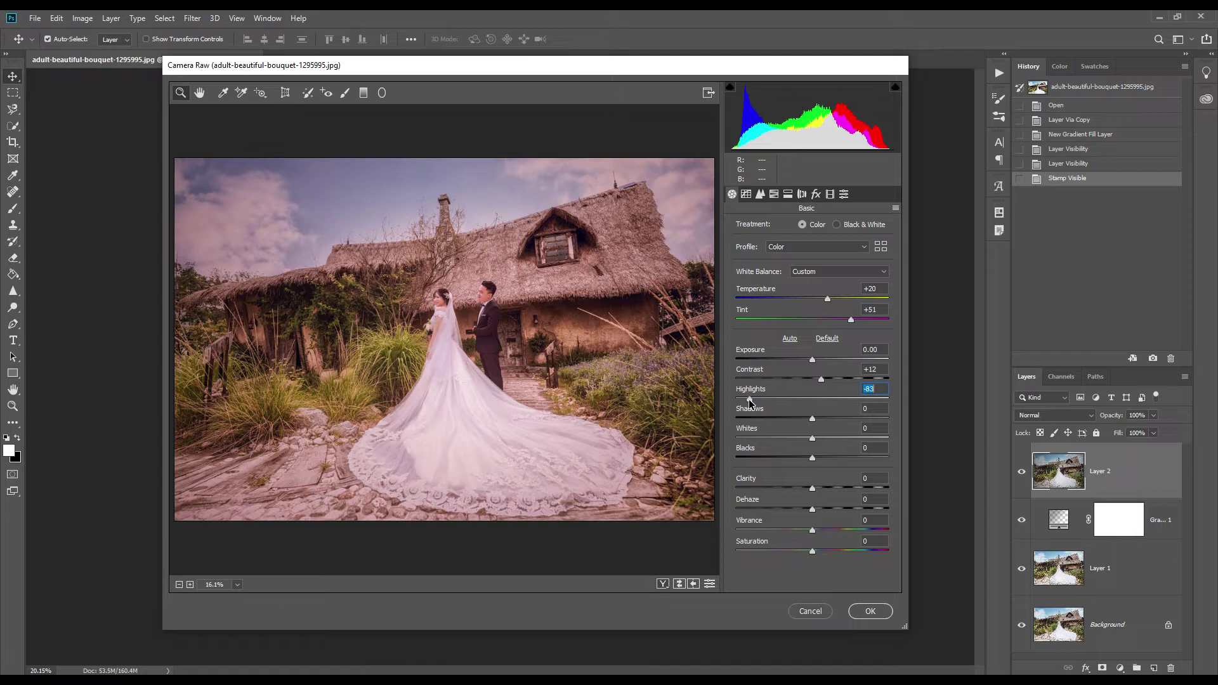
left_click(749, 438)
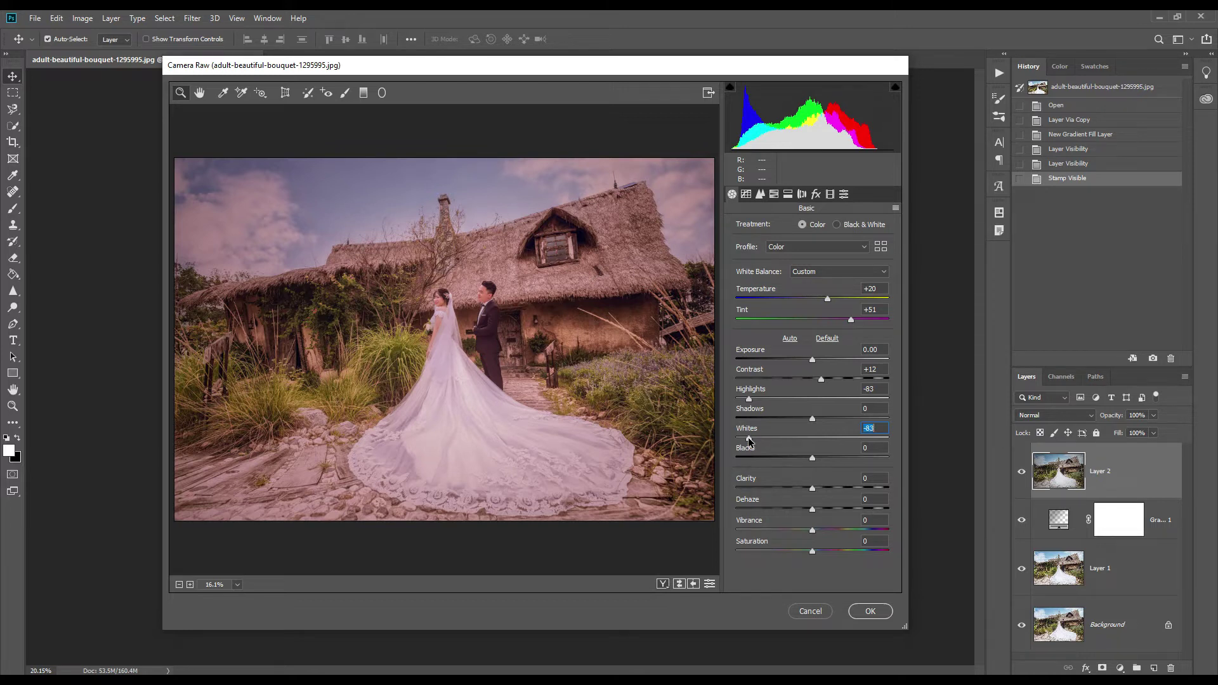
left_click(771, 530)
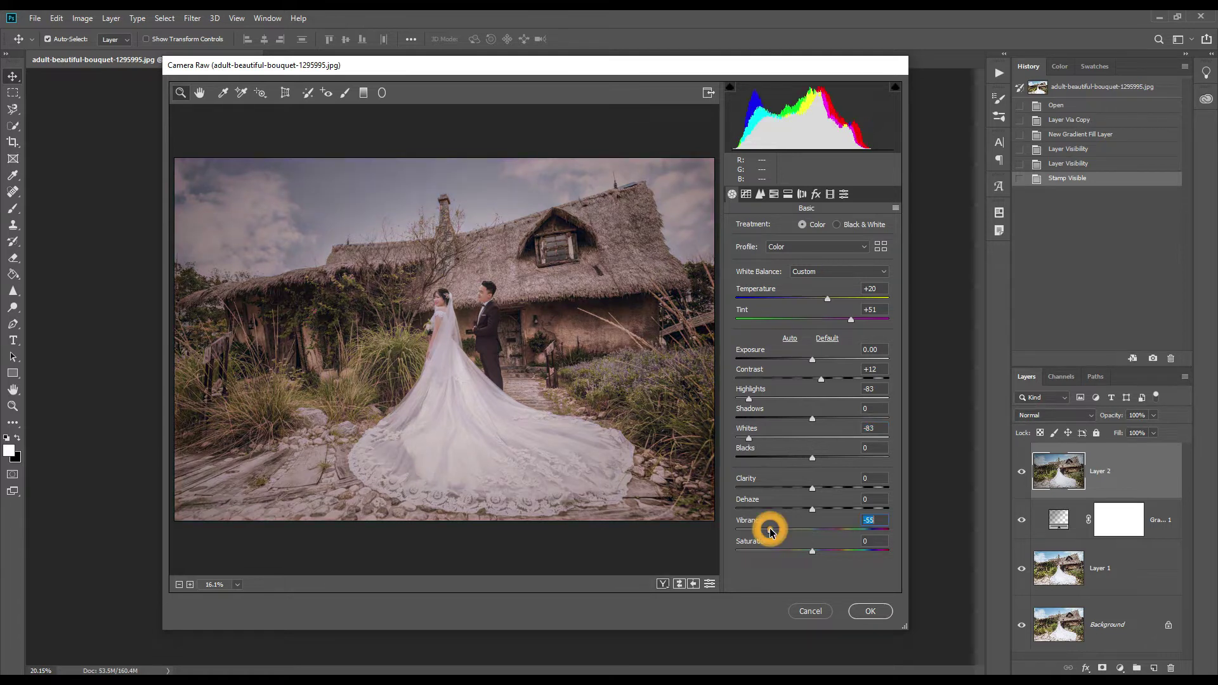
left_click_drag(769, 528, 767, 529)
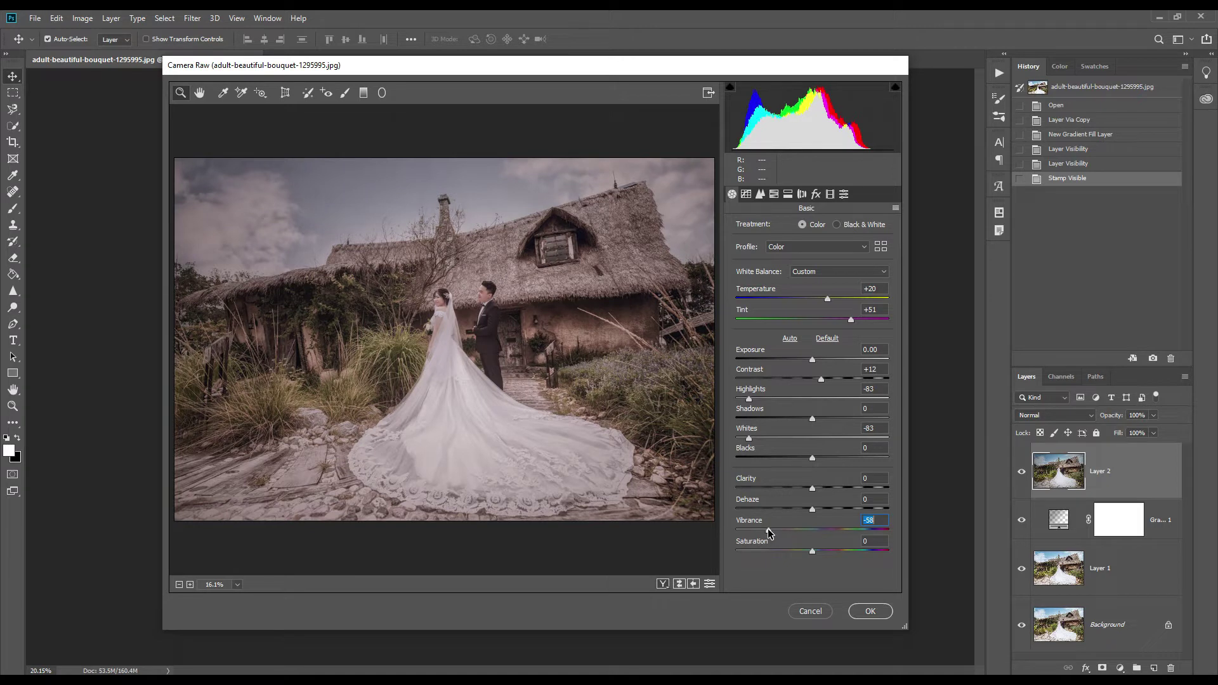
Lift the point tone curve's black point to output 24 and add a midtone point at 133→137
left_click(746, 195)
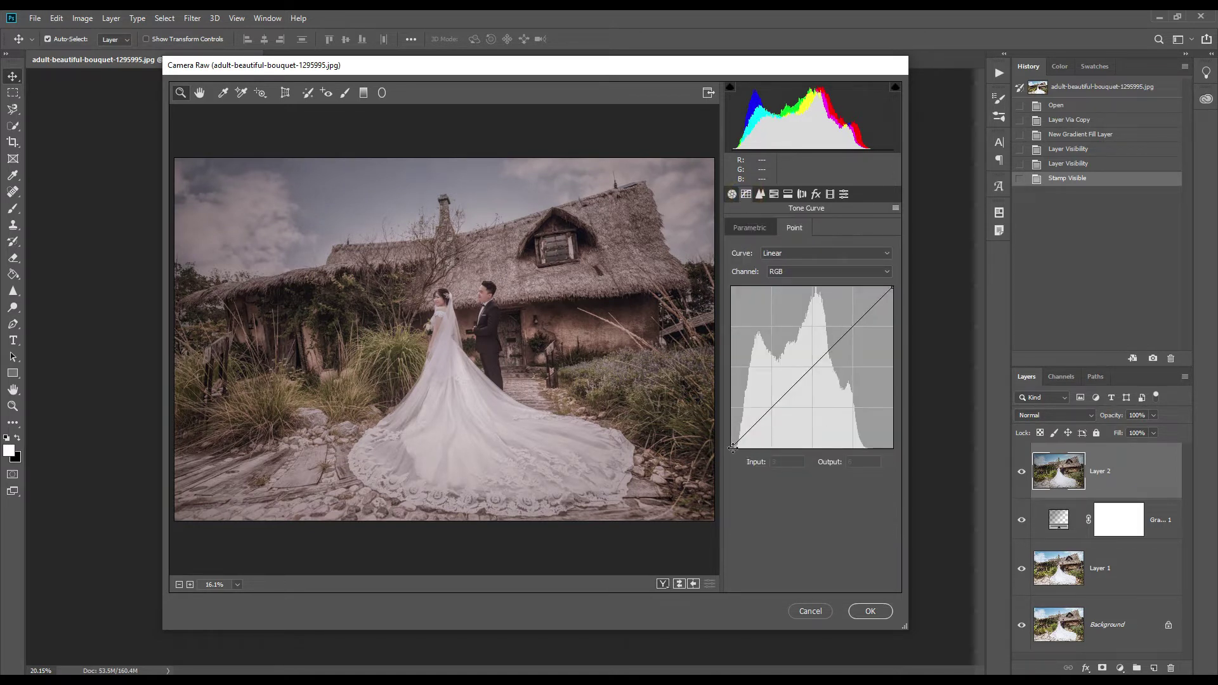
left_click_drag(732, 448, 763, 421)
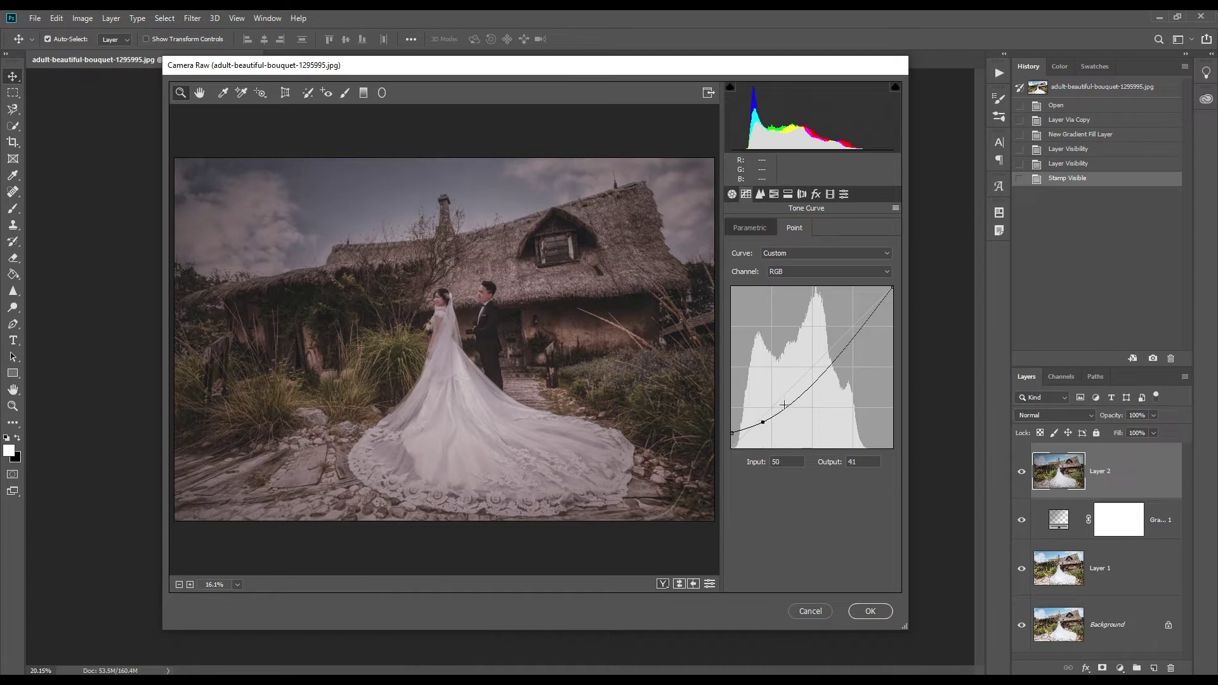
left_click_drag(826, 371, 815, 361)
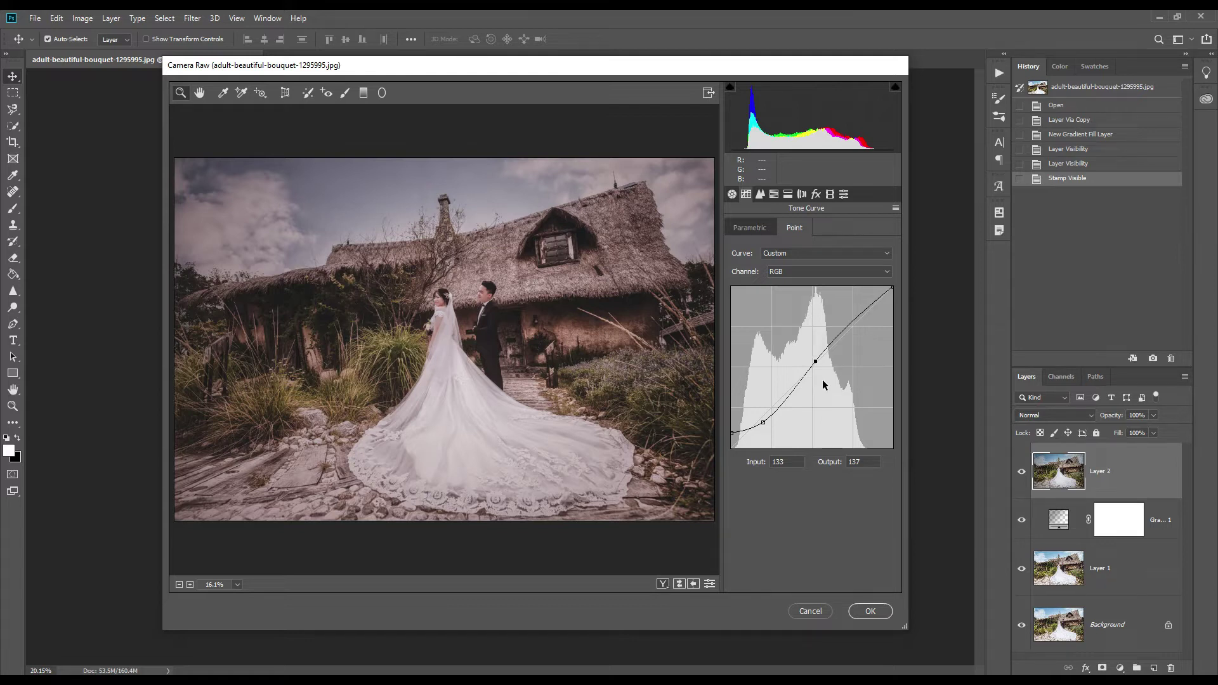
In the Detail panel, set Sharpening Amount to 8 and Luminance noise reduction to 5
left_click(761, 194)
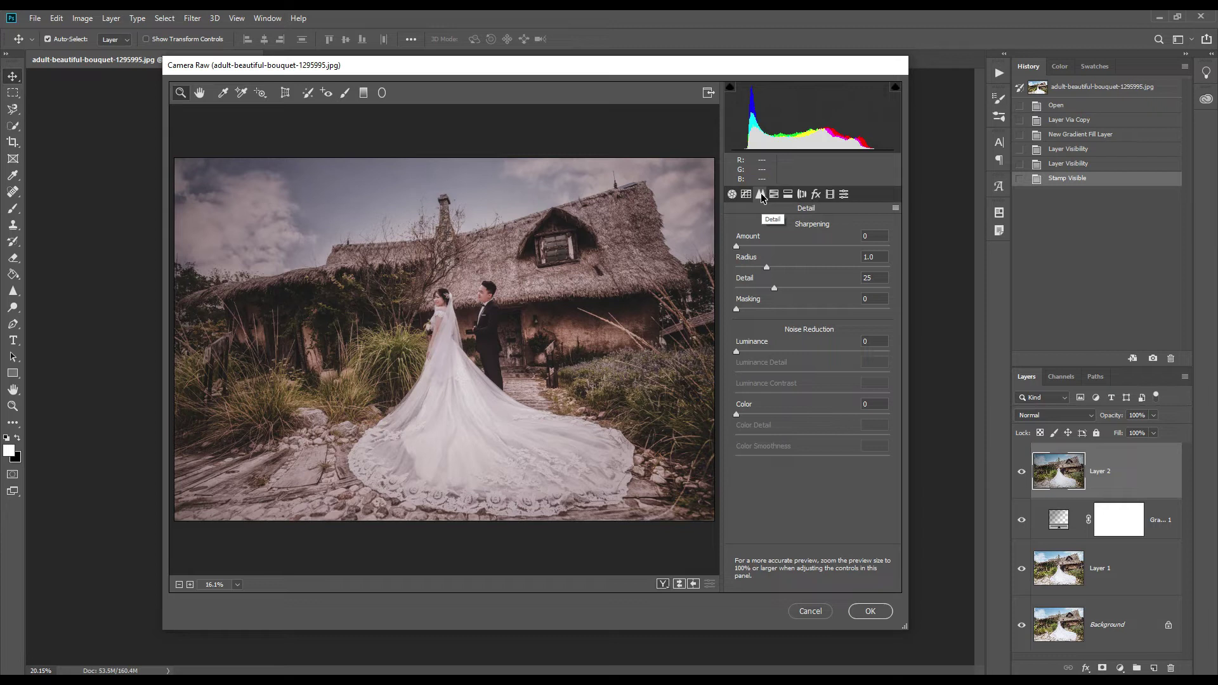
left_click(744, 246)
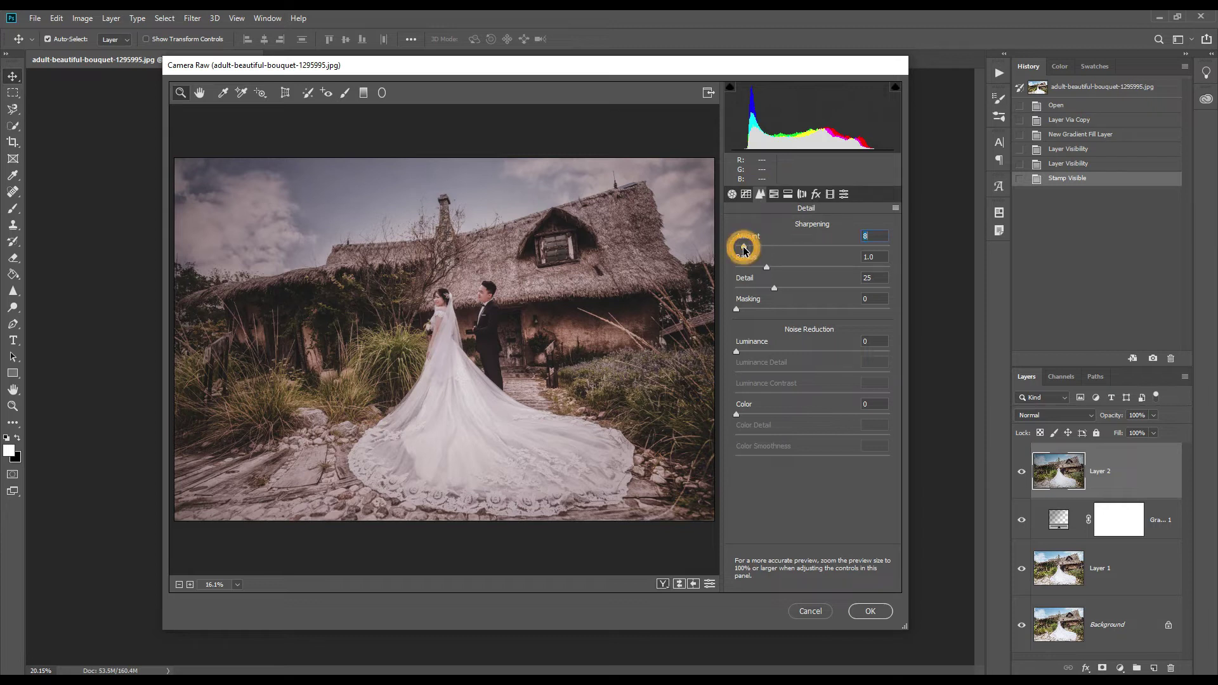
left_click(744, 351)
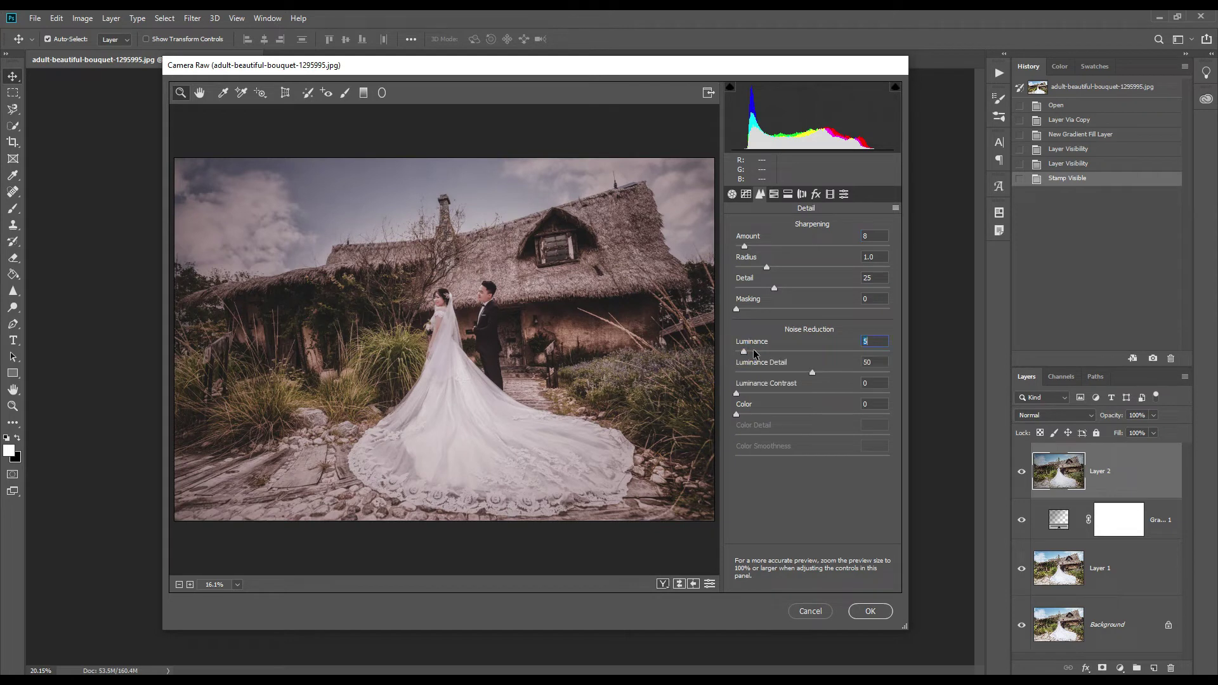
In the HSL Hue sliders, shift Reds to −5 and Oranges to −13
left_click(774, 197)
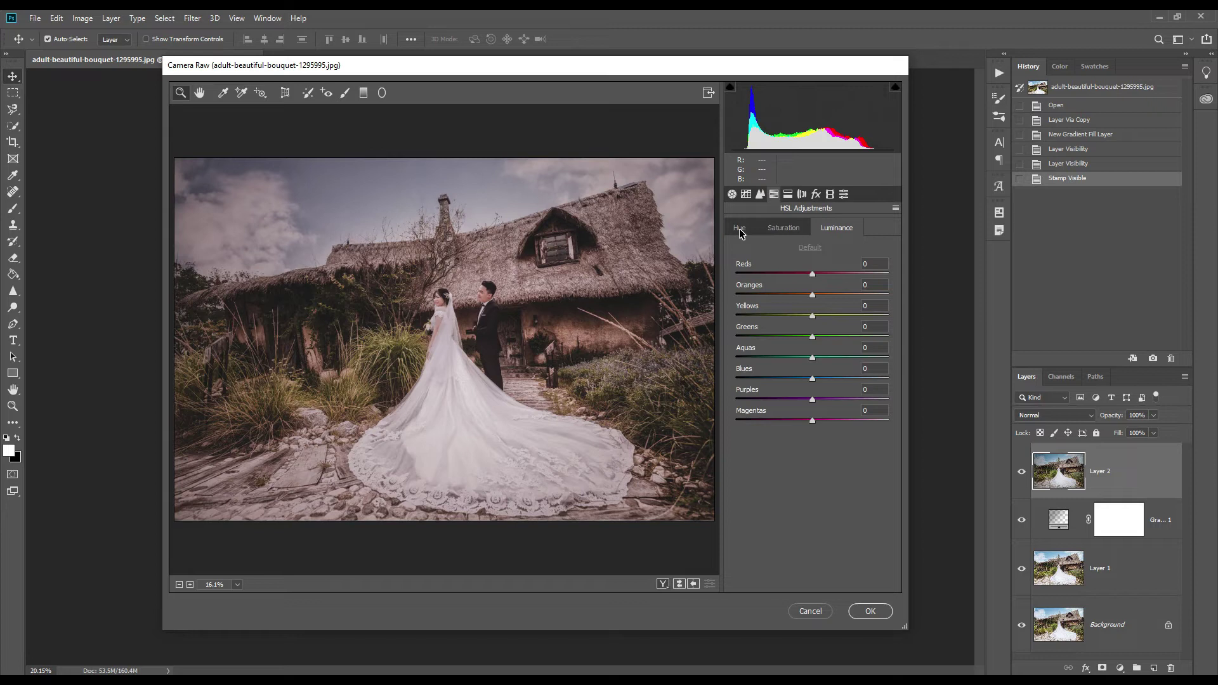
left_click(739, 228)
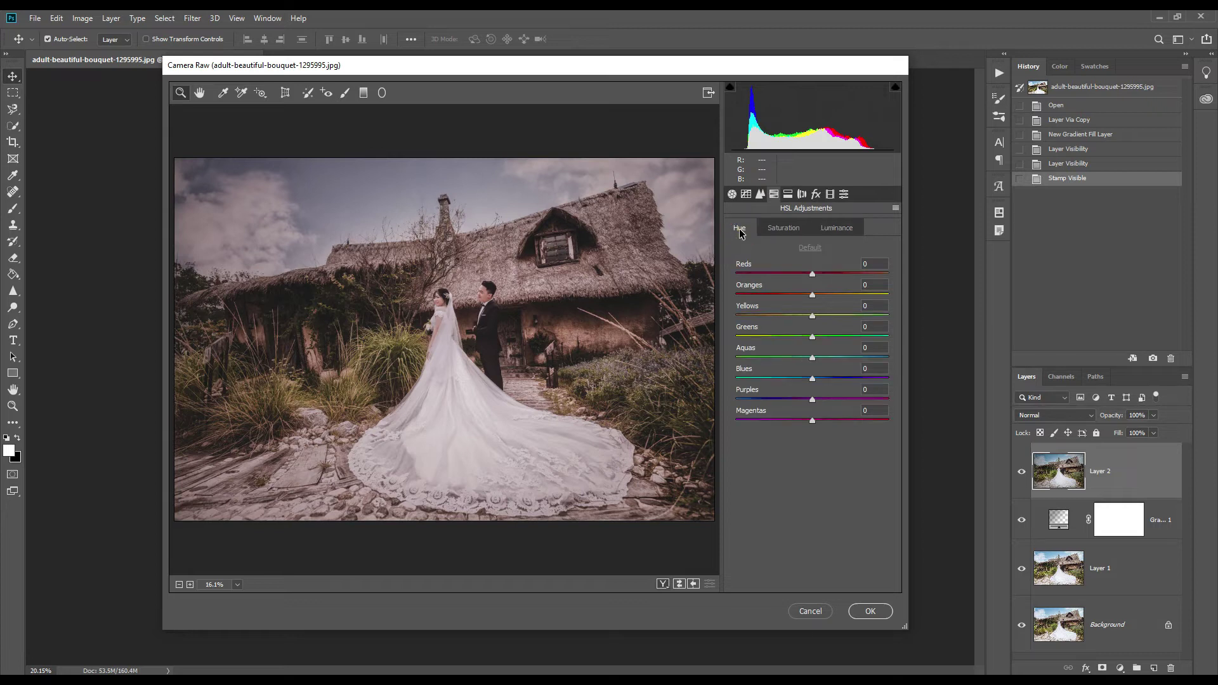
left_click(812, 273)
left_click_drag(813, 273, 809, 276)
left_click(784, 295)
left_click_drag(786, 296, 797, 300)
Shift Yellows hue to −40, Greens and Aquas to +100, and Blues to −43
left_click(774, 318)
left_click(877, 338)
left_click_drag(879, 341, 890, 340)
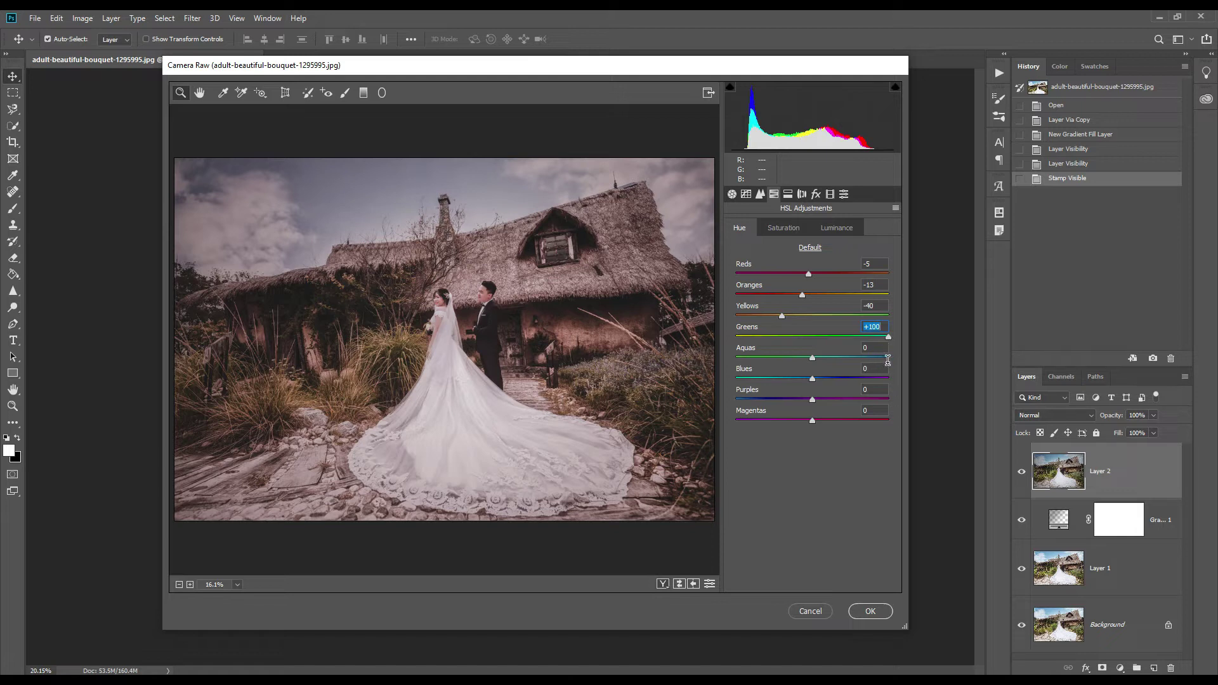
left_click(889, 359)
left_click(785, 380)
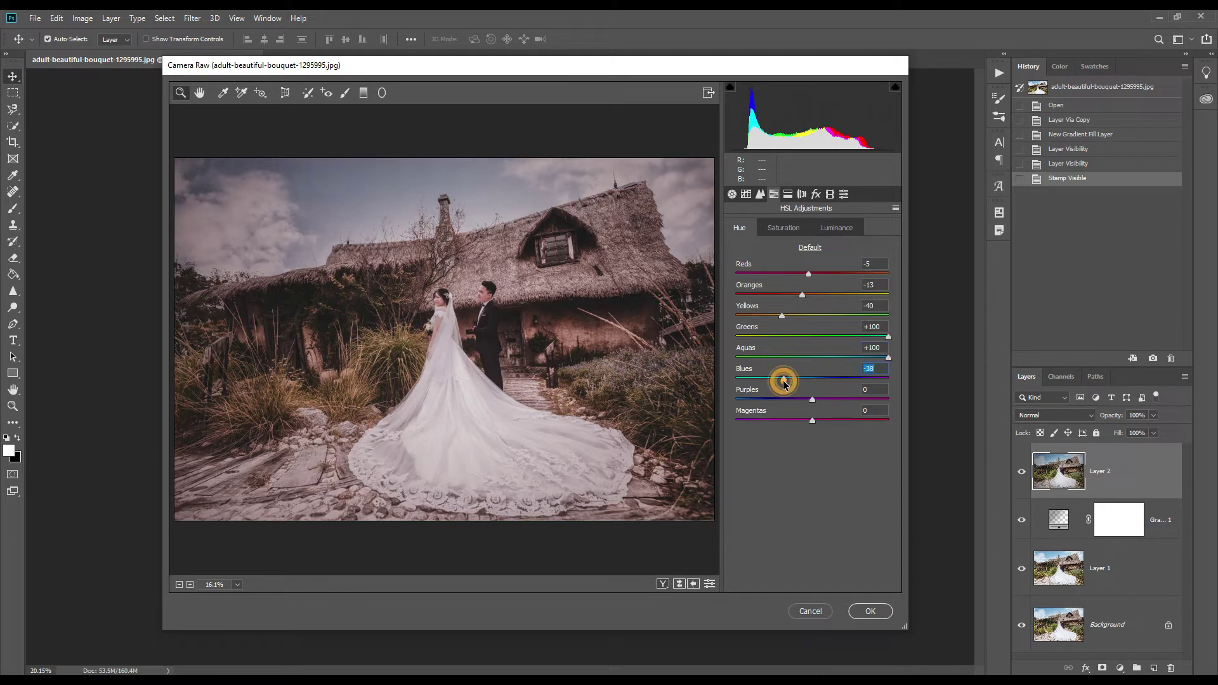
left_click_drag(784, 381, 779, 380)
Lower the Oranges saturation to −10 in the HSL Saturation sliders
left_click(782, 230)
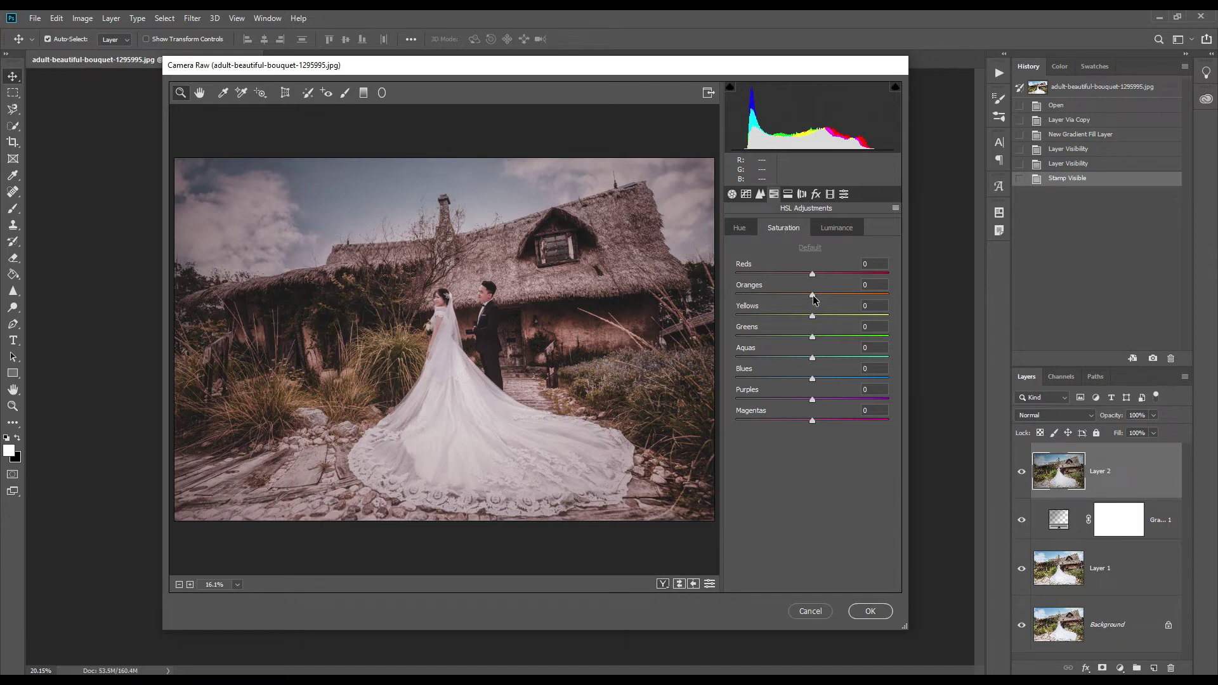
left_click_drag(812, 295, 832, 314)
left_click(812, 316)
Set HSL luminance to Oranges +18, Greens −33, Aquas −32 and Blues −21
left_click(836, 229)
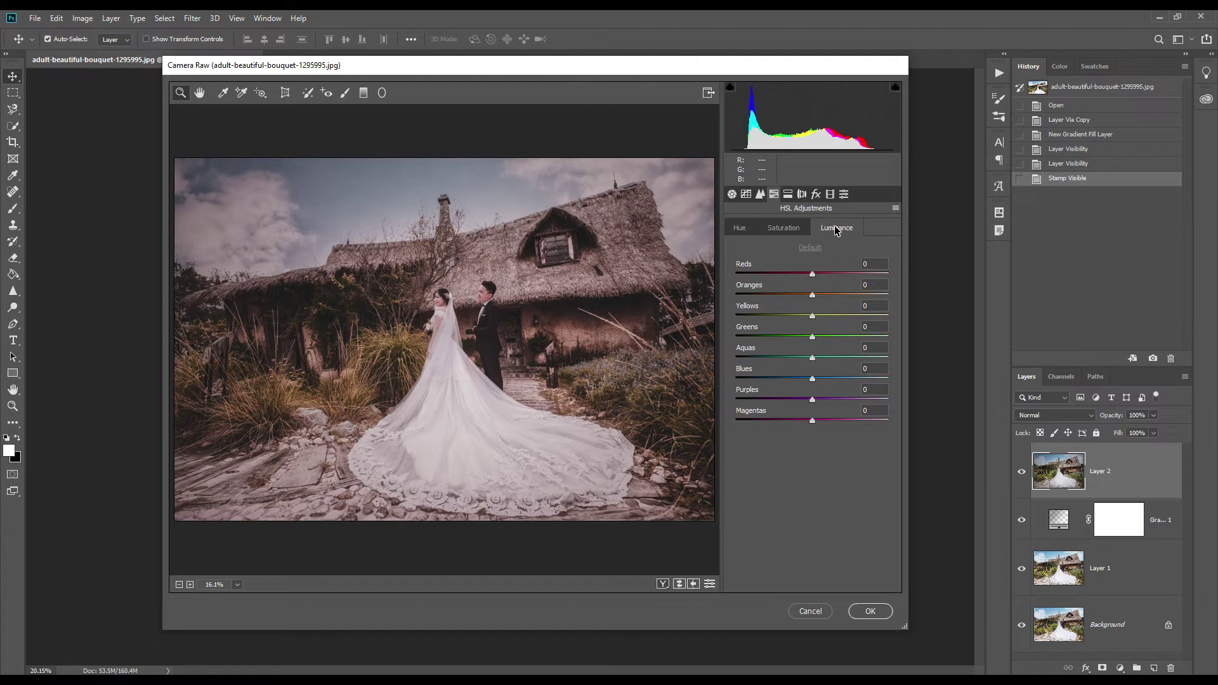
left_click(812, 294)
left_click_drag(812, 294, 825, 291)
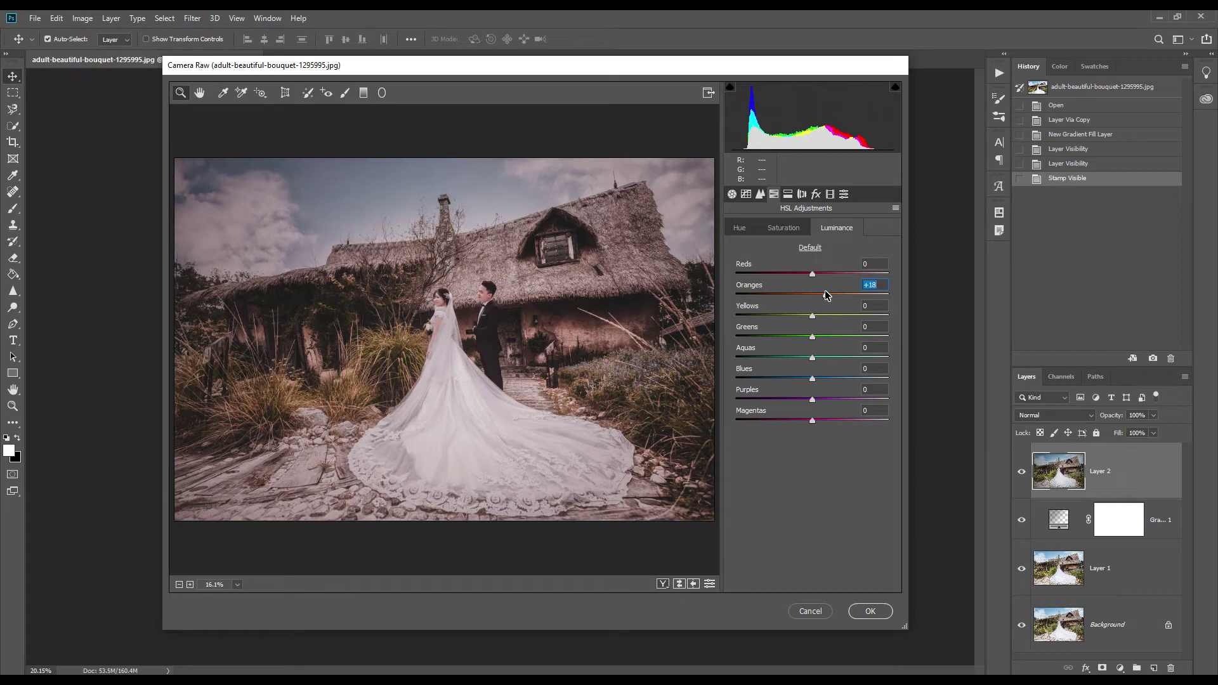
left_click(786, 336)
left_click(788, 358)
left_click(792, 379)
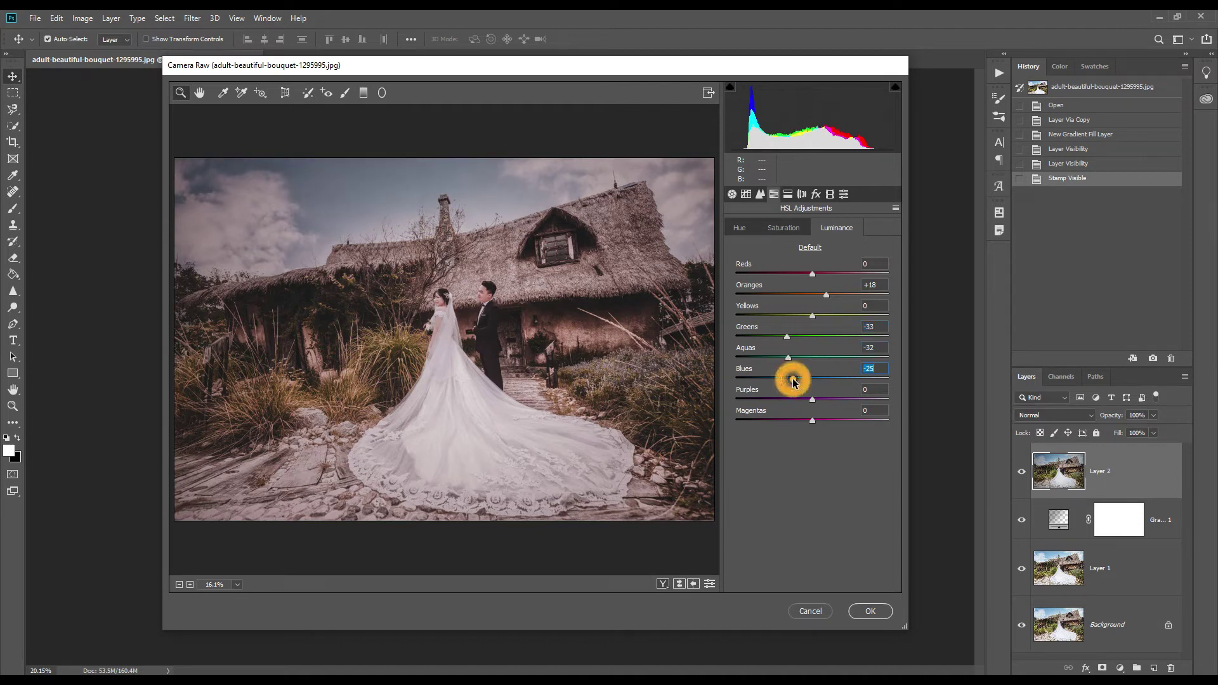
left_click_drag(792, 378, 796, 379)
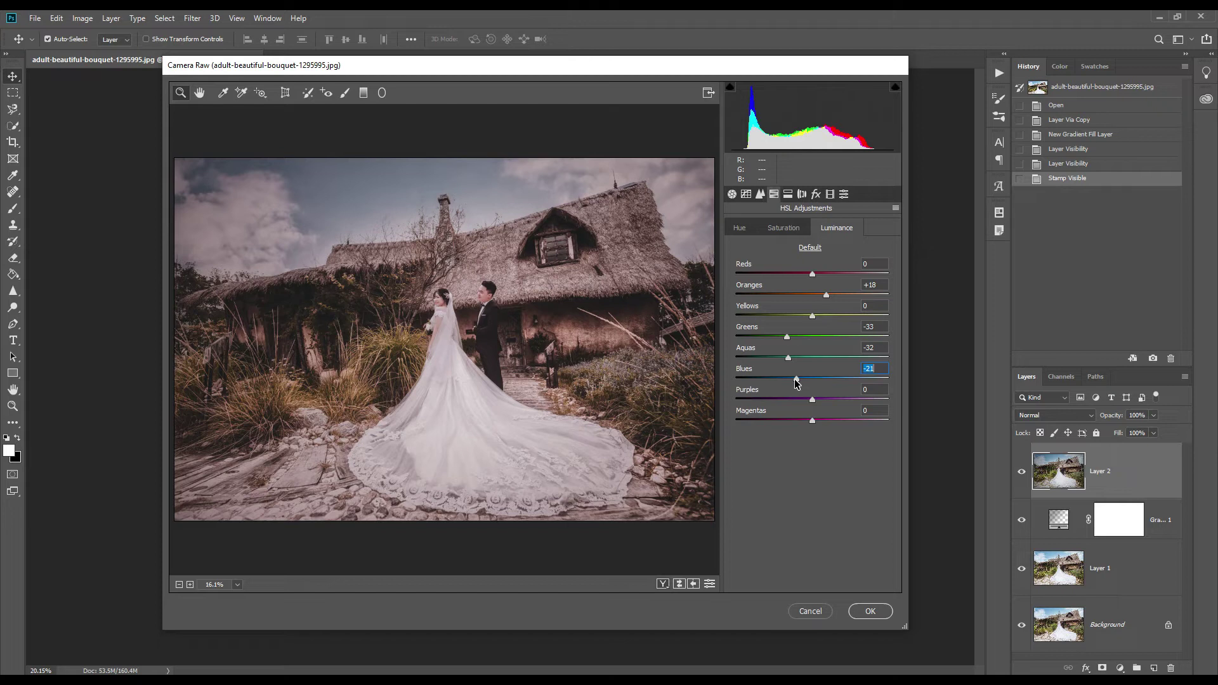
Tint highlights at hue 197, saturation 11 and shadows at hue 44, saturation 10
left_click(788, 195)
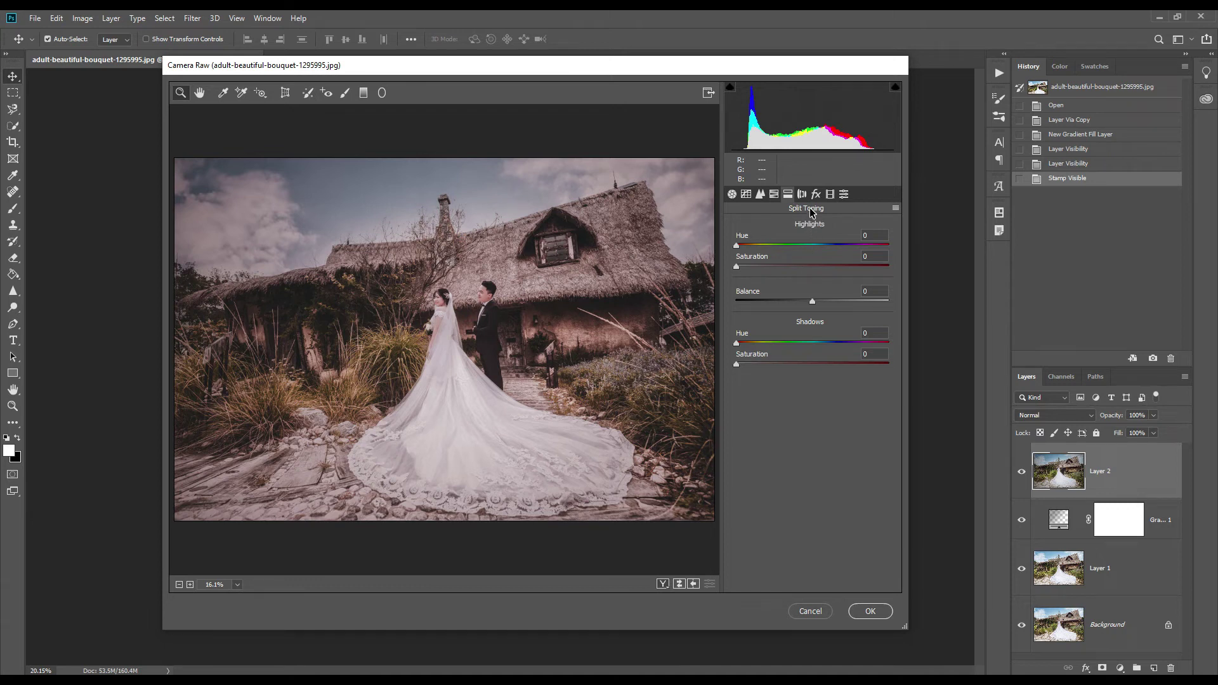
left_click(804, 245)
left_click_drag(804, 246, 818, 247)
left_click_drag(768, 267, 754, 272)
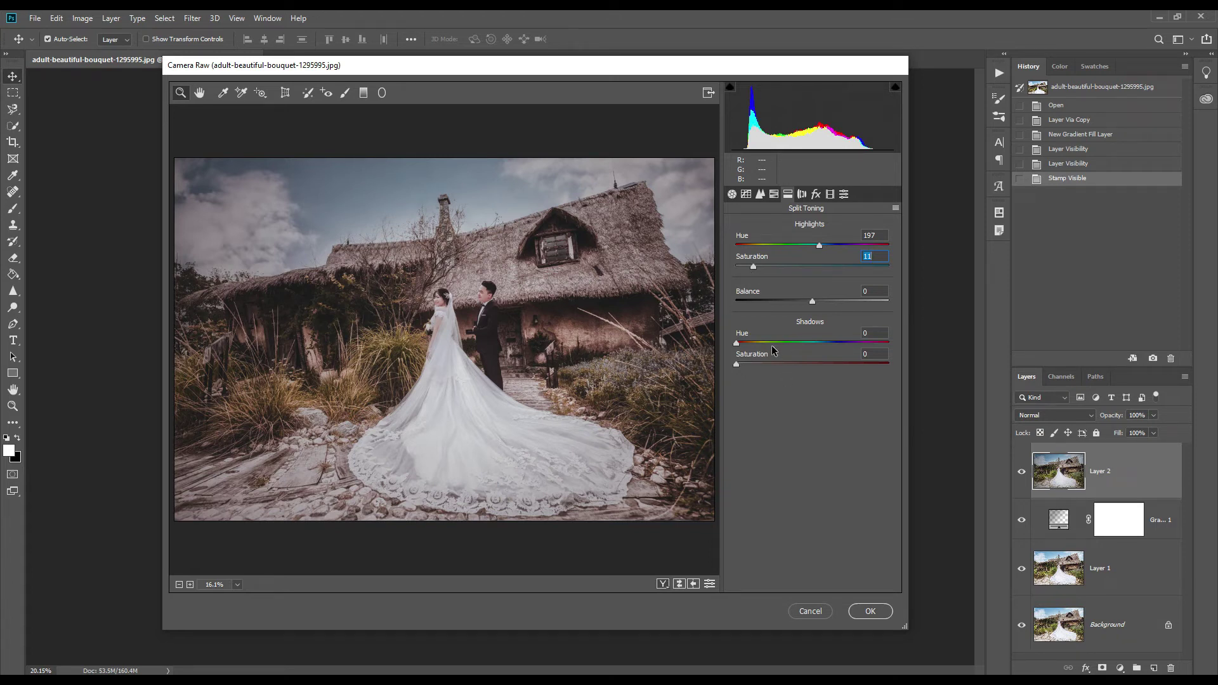
left_click_drag(772, 343, 756, 350)
left_click_drag(749, 366, 752, 368)
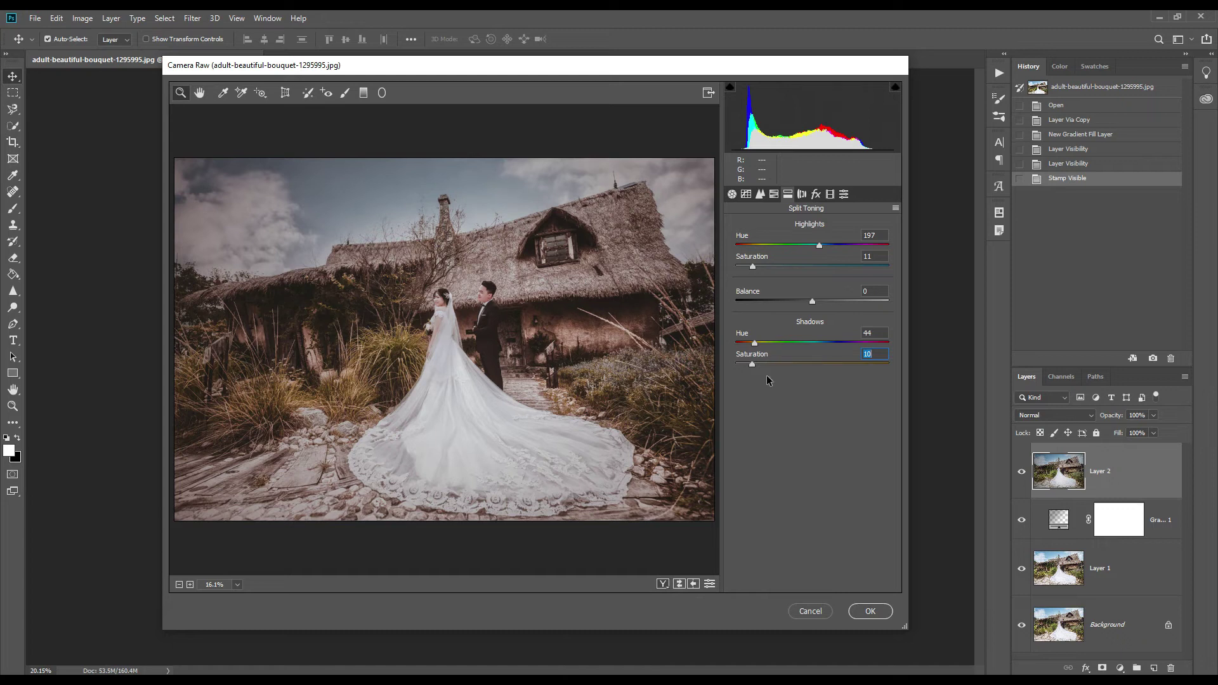
Set the Lens Corrections vignetting amount to -33 to darken the photo's edges
left_click(801, 194)
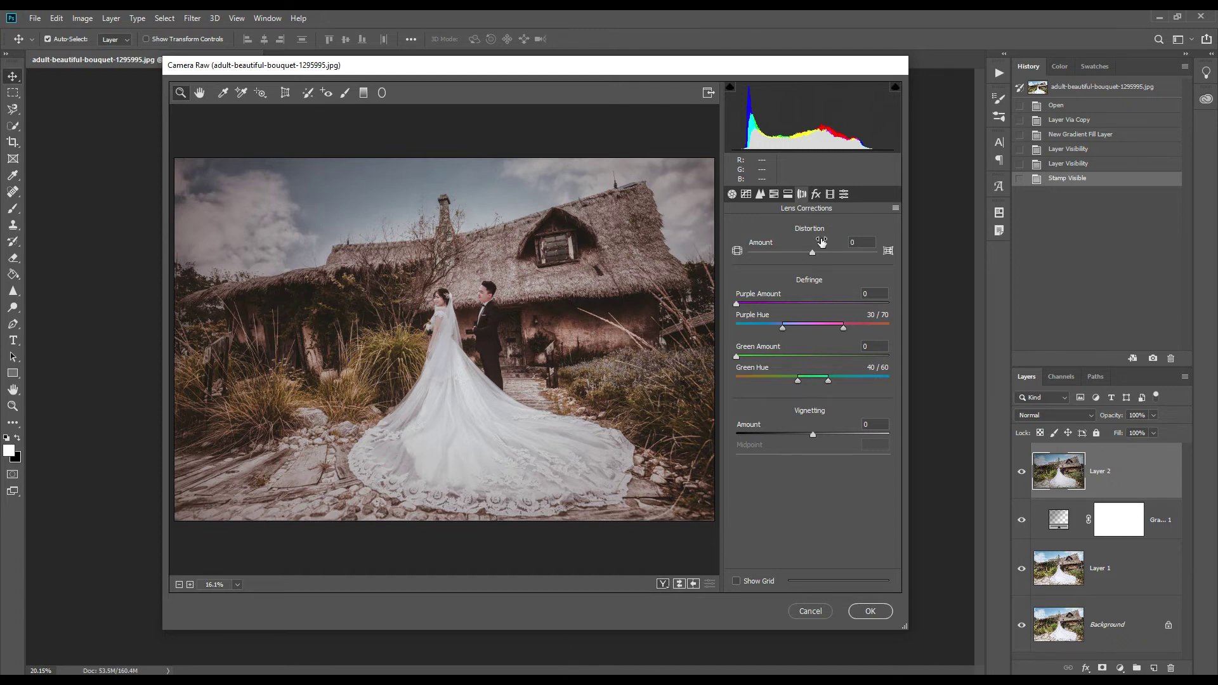
left_click(812, 435)
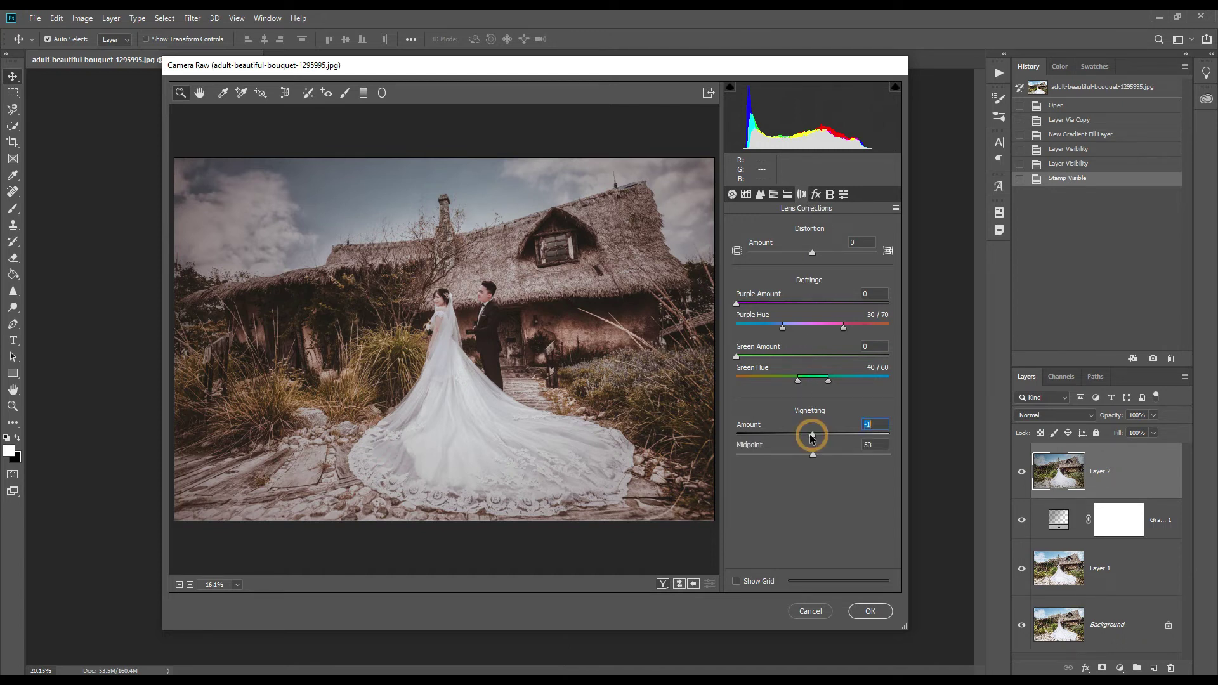
left_click_drag(810, 437, 787, 438)
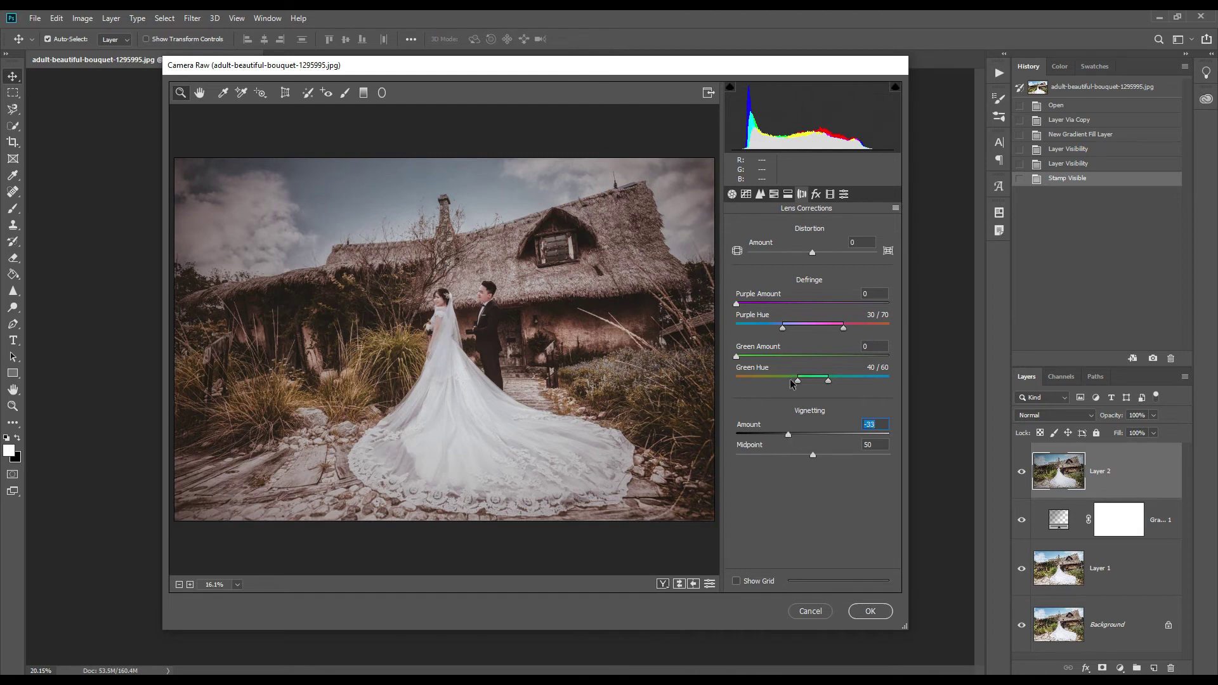
left_click(817, 194)
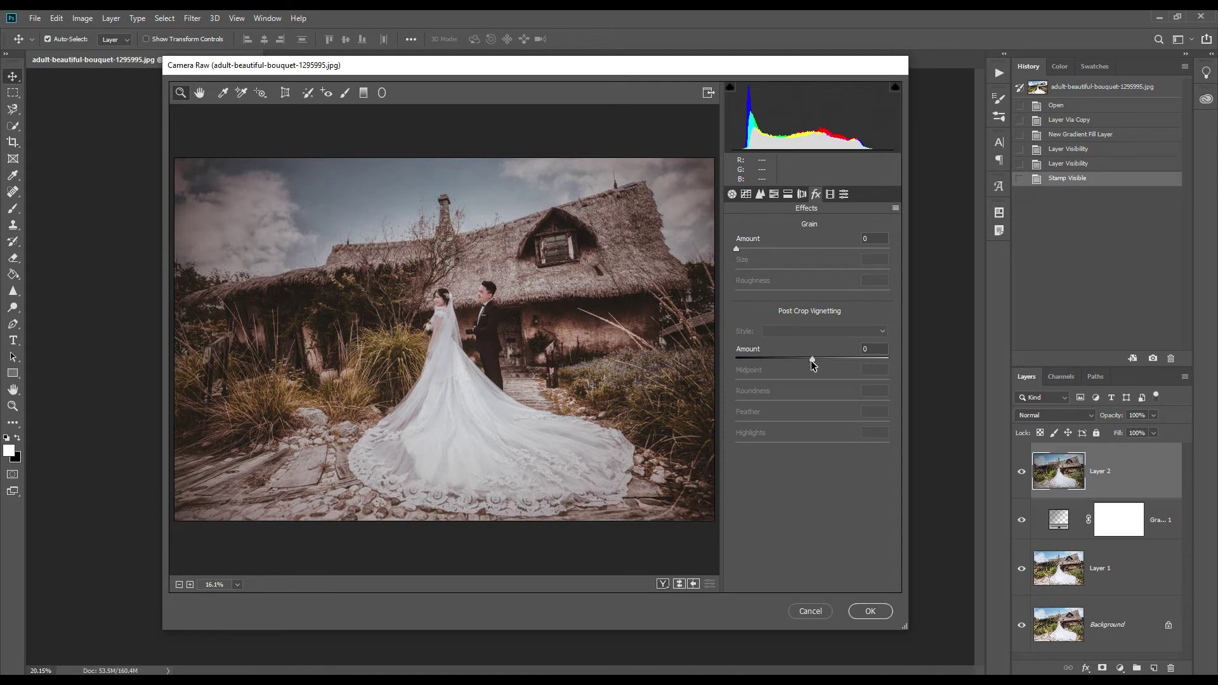
Add a slight Highlight Priority post-crop vignette of -4, then go back to Basic settings
left_click_drag(811, 359, 809, 362)
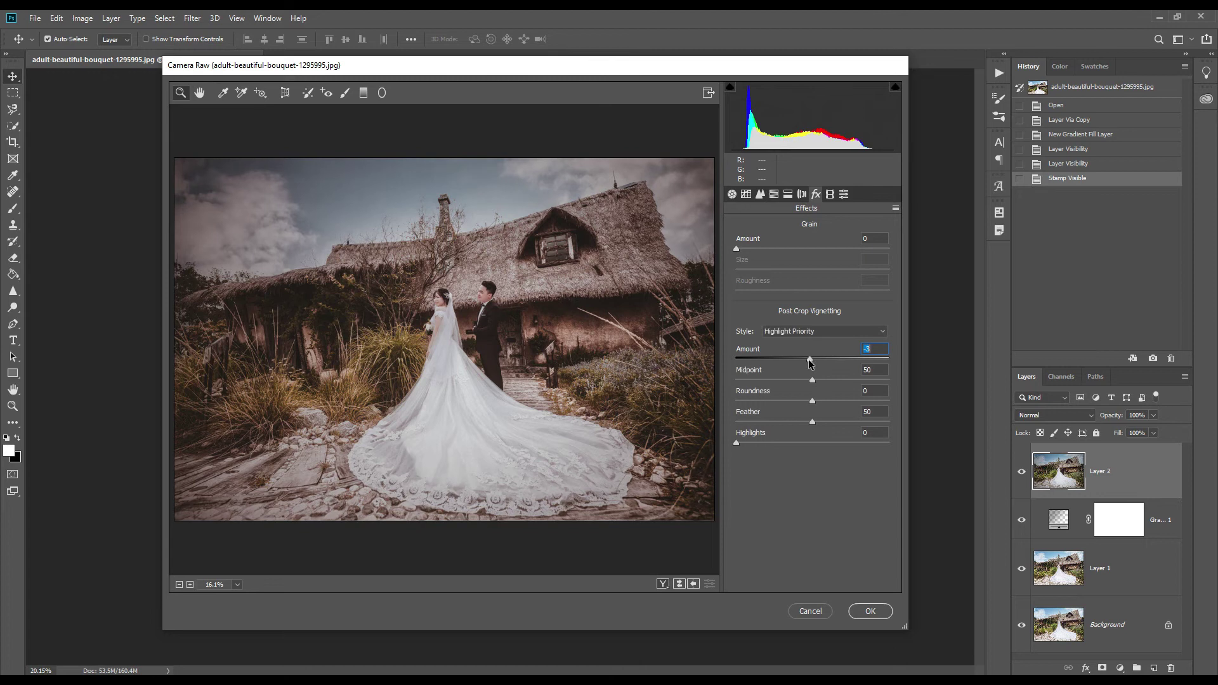
left_click(732, 195)
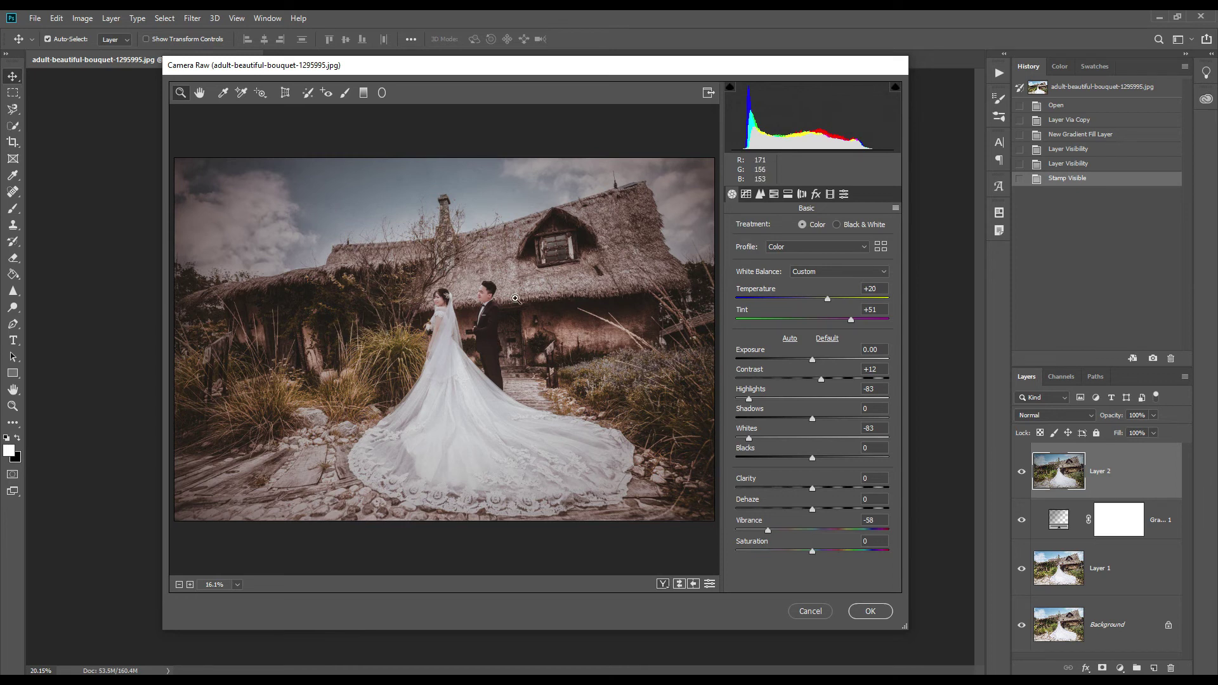
Raise Exposure to +0.05 and show the side-by-side Before/After comparison
left_click(813, 360)
left_click_drag(814, 362, 815, 363)
left_click(663, 584)
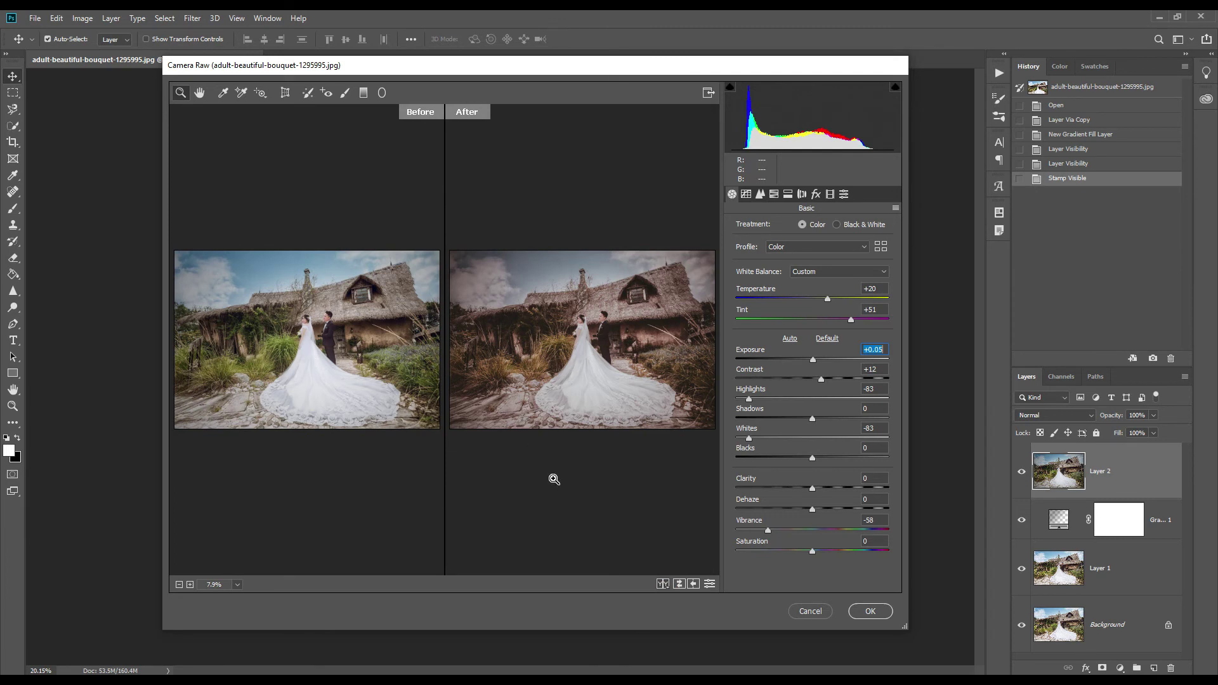
Commit the Camera Raw grade to Layer 2 with OK
left_click(869, 611)
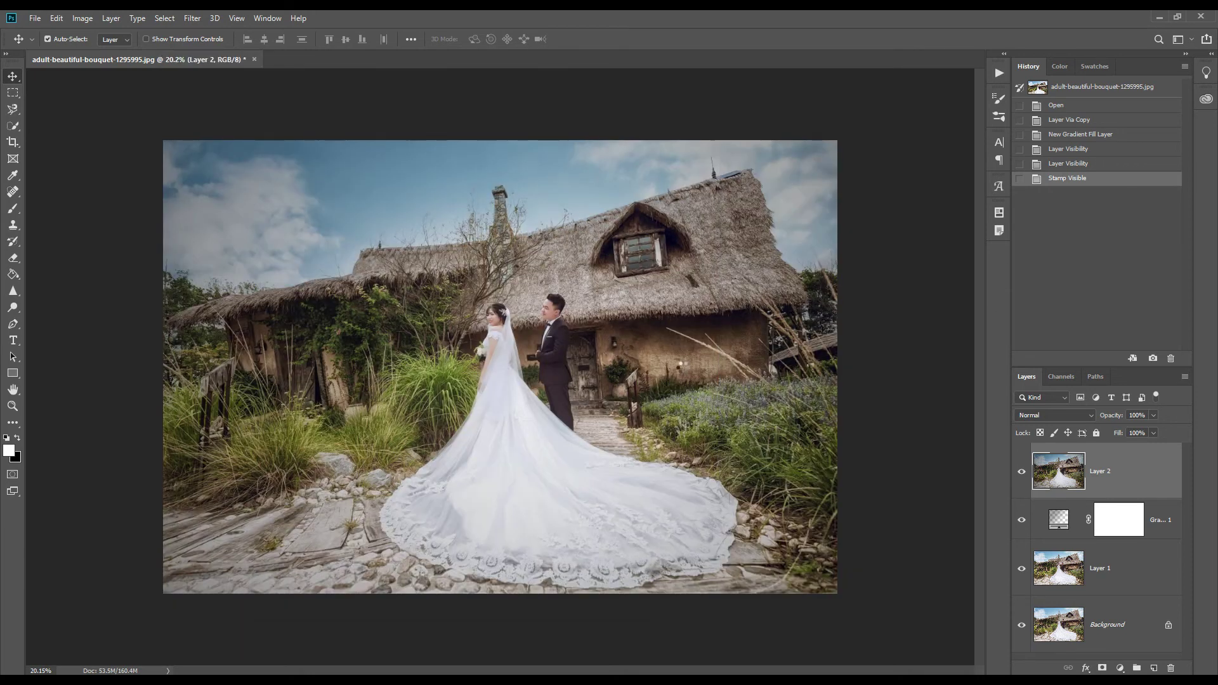
scroll(683, 367, "up", 1)
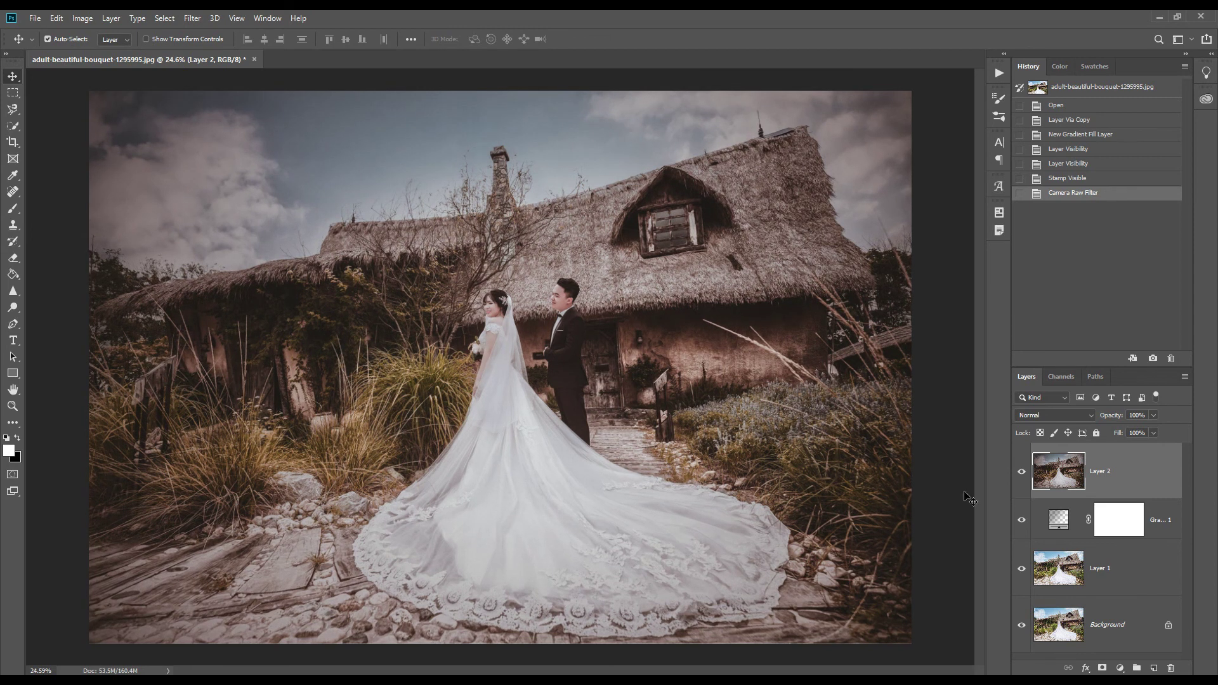
scroll(974, 555, "down", 3)
scroll(781, 536, "up", 1)
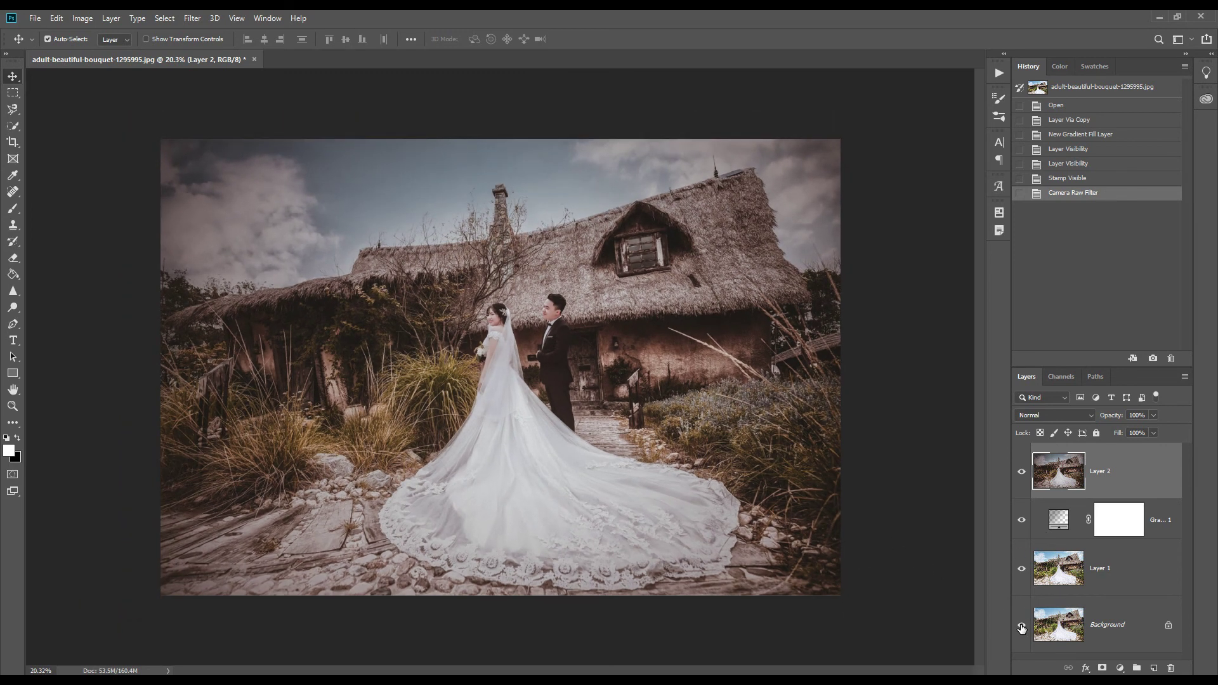
Alt-click the Background eye to flip between original and graded photo, ending with all layers visible
key("ctrl")
left_click(1021, 628, "alt")
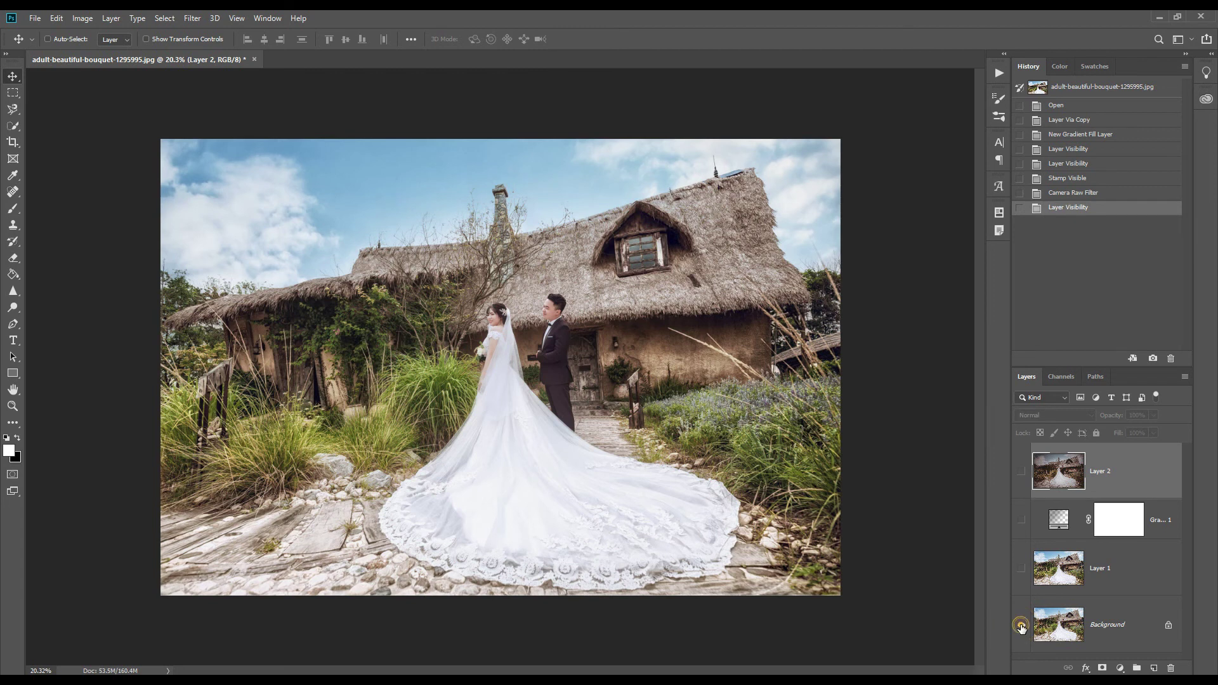
left_click(1021, 628, "alt")
left_click(1021, 628, "alt")
left_click(1021, 628, "alt")
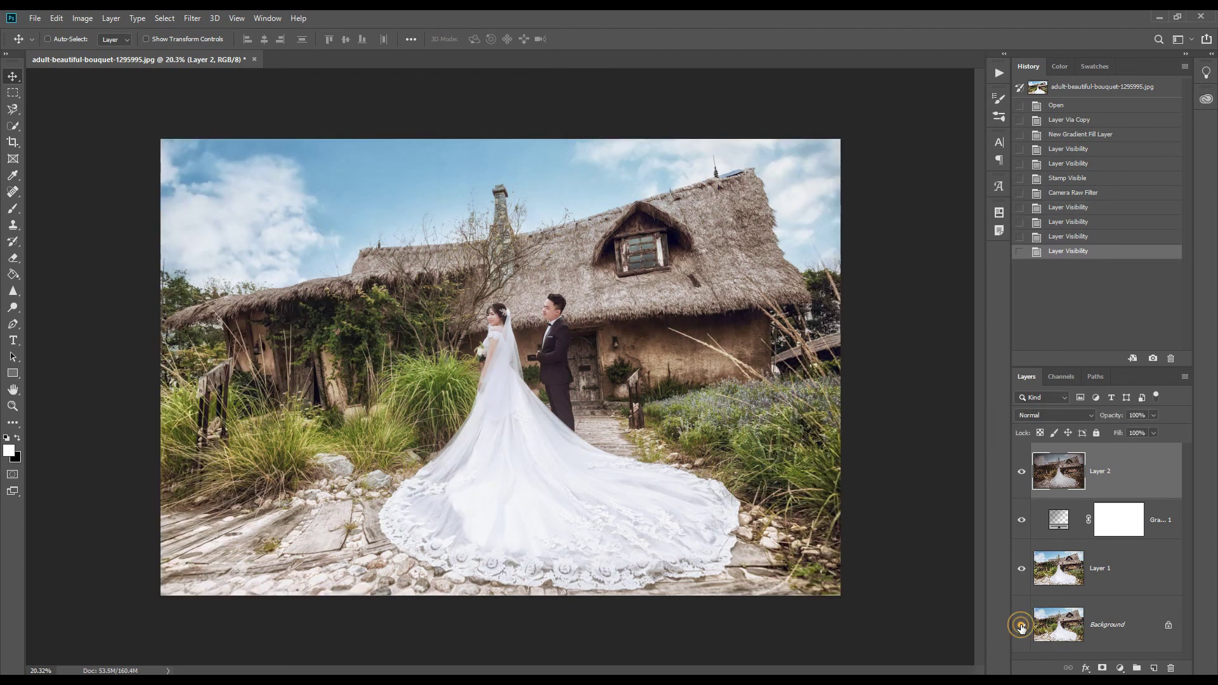
left_click(1022, 628, "alt")
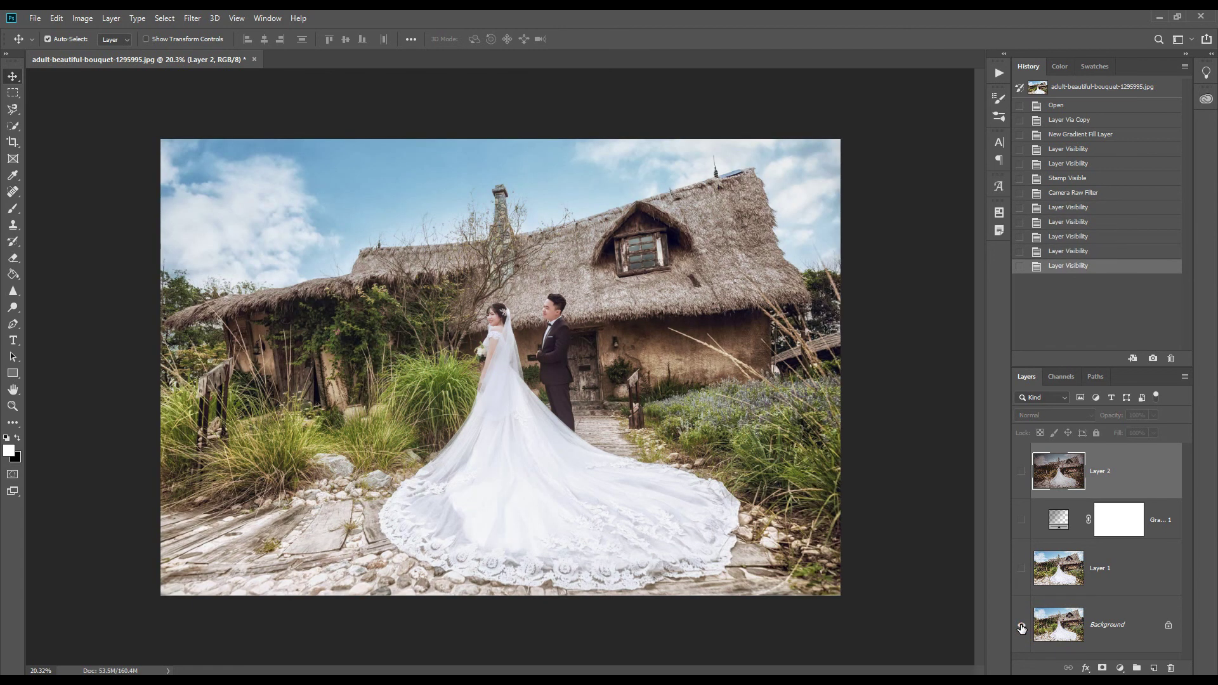
left_click(1021, 628, "alt")
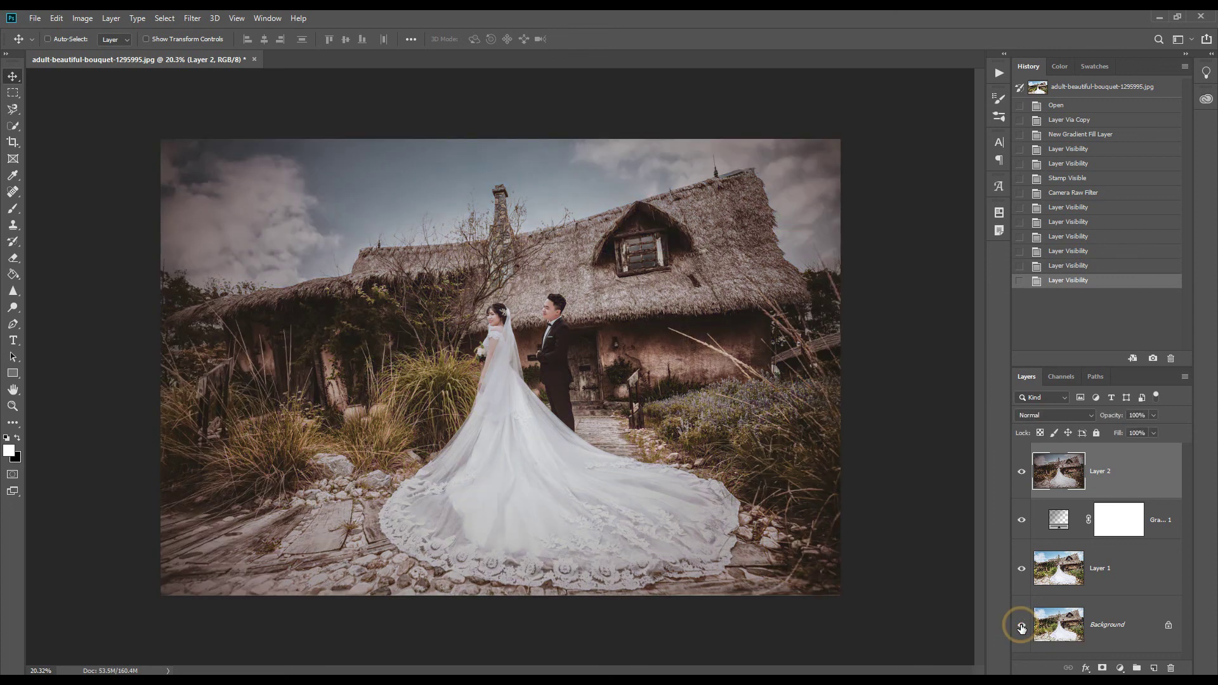
scroll(597, 461, "up", 1)
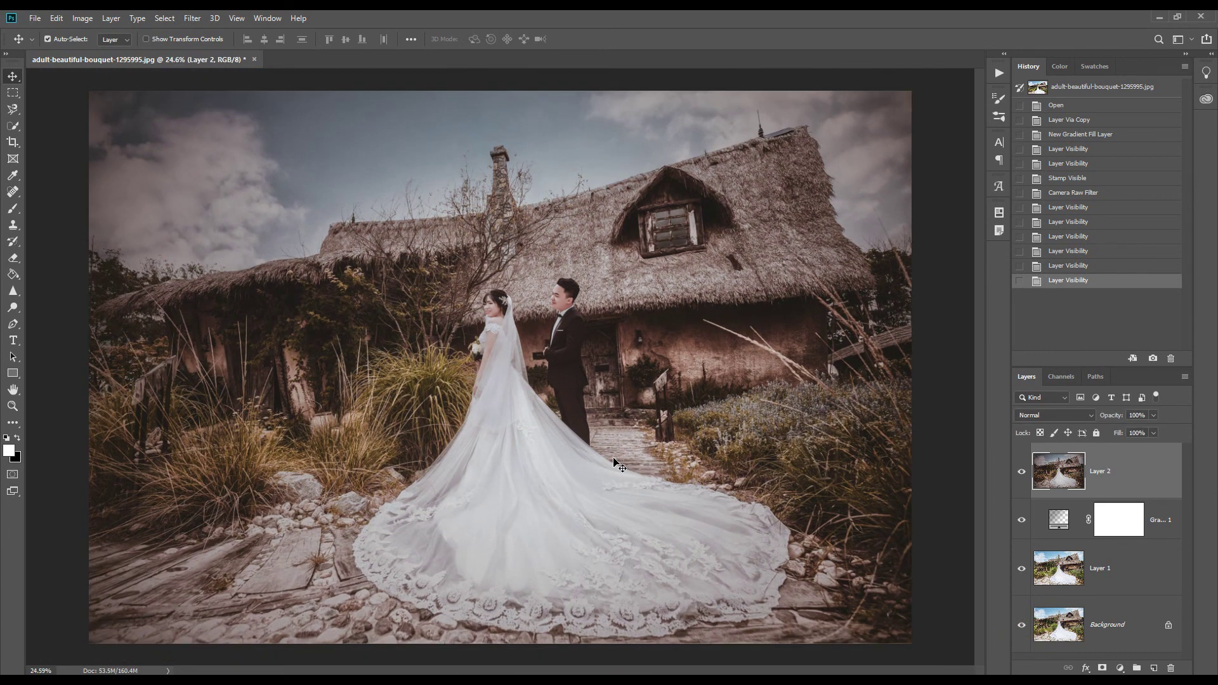